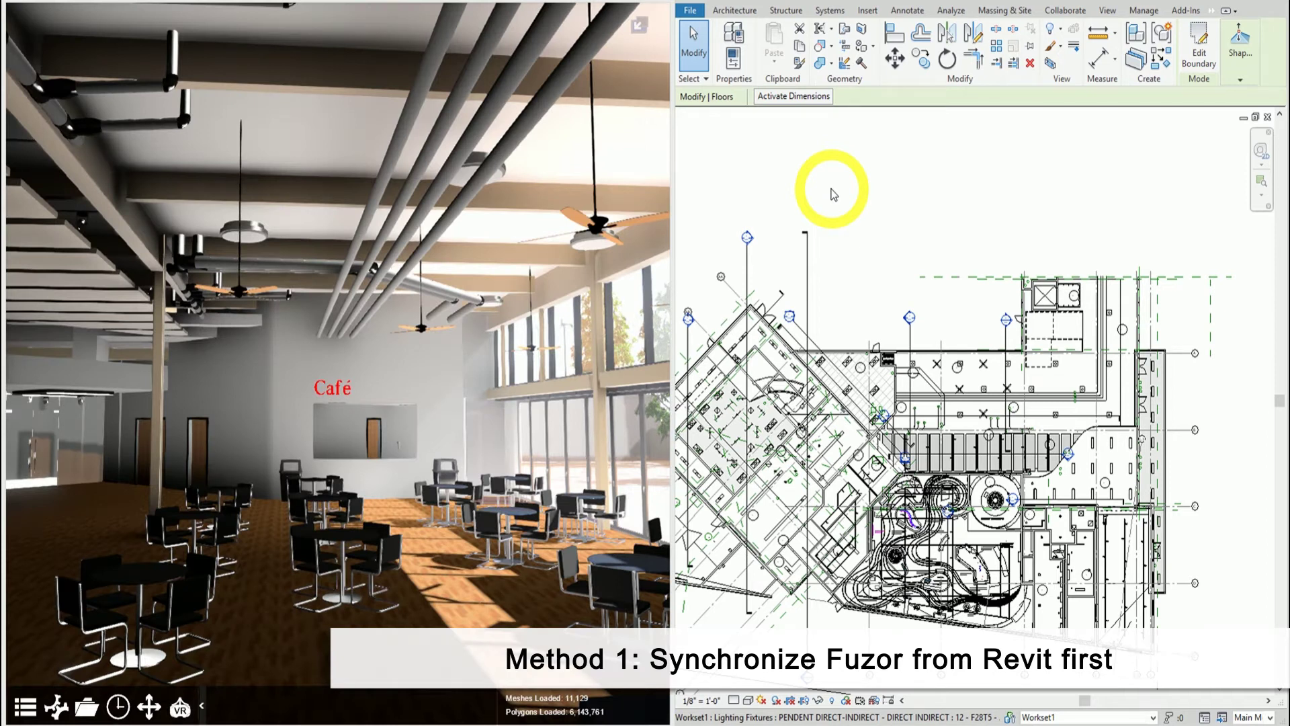
Refit-move one overhead café pipe sideways to a new position.
{"action": "left_click", "coordinate": [421, 104]}
{"action": "left_click", "coordinate": [417, 98]}
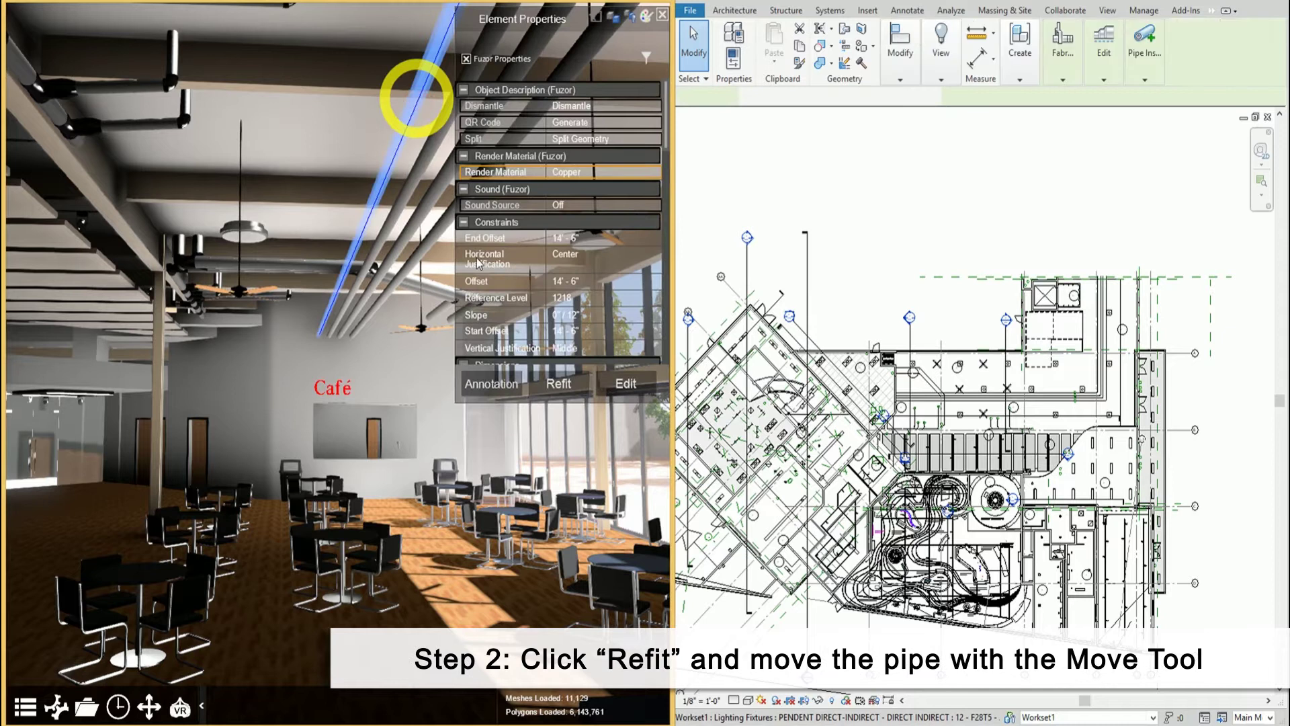
{"action": "left_click", "coordinate": [540, 383]}
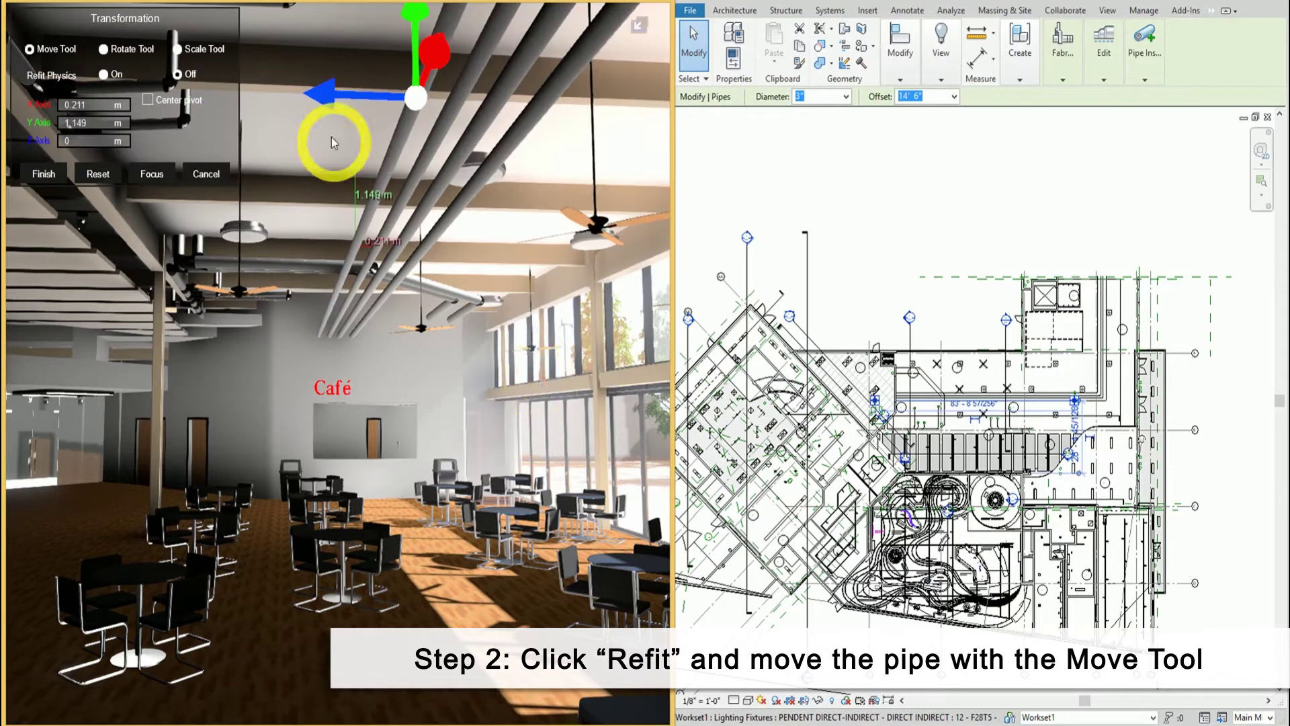
{"action": "left_click_drag", "start_coordinate": [328, 98], "coordinate": [201, 88]}
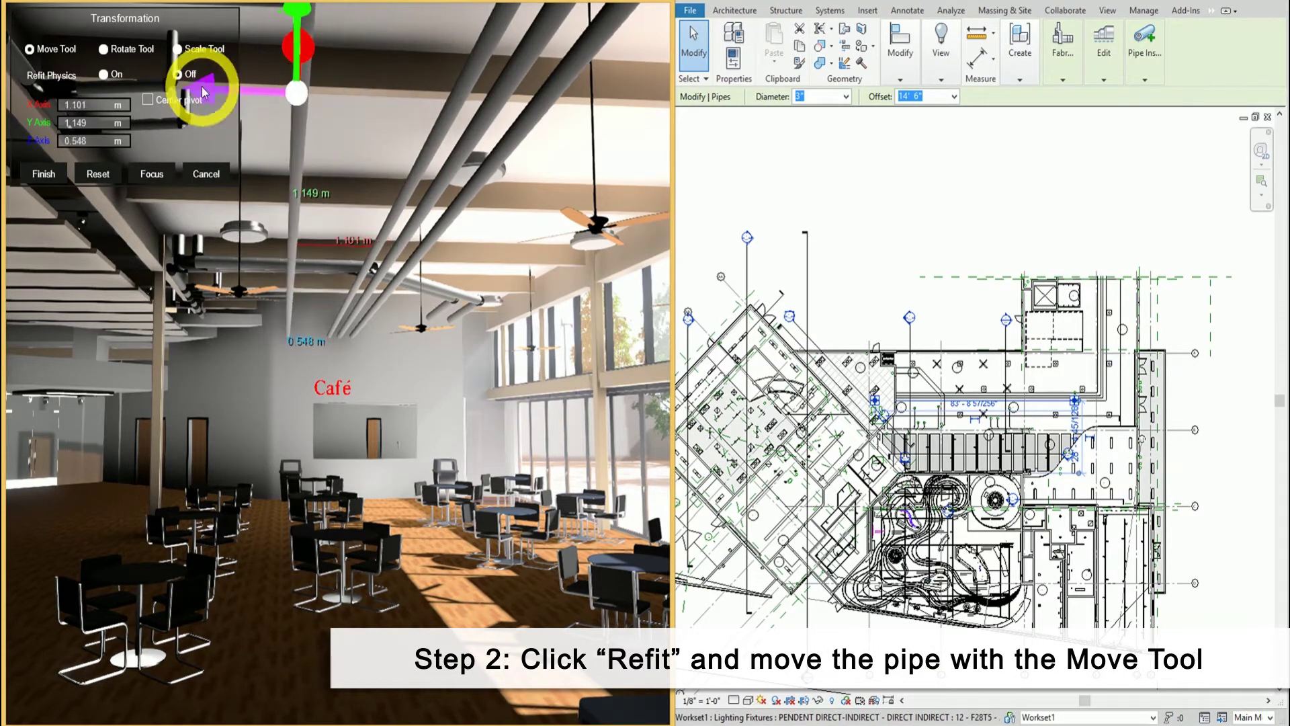
{"action": "left_click", "coordinate": [55, 175]}
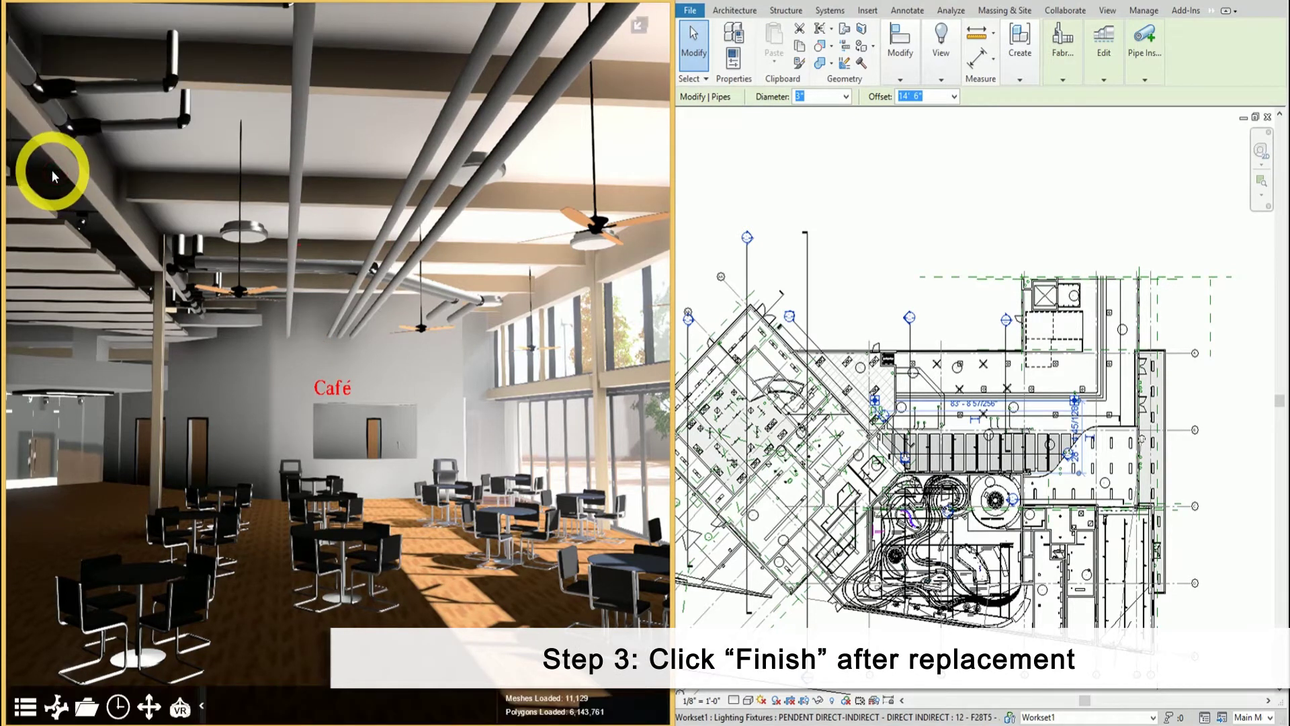
Replace the café floor's Wood Flooring render material with New Material from the Material Library.
{"action": "left_click", "coordinate": [235, 662]}
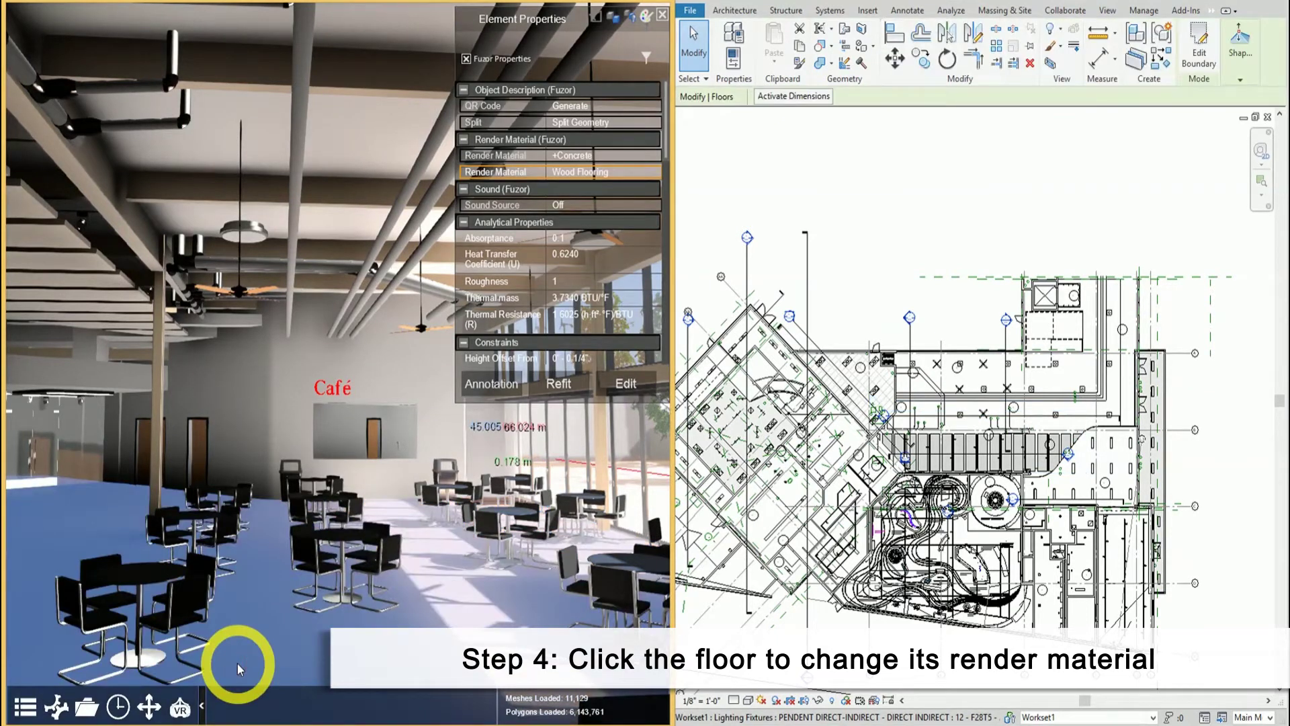
{"action": "left_click", "coordinate": [589, 173]}
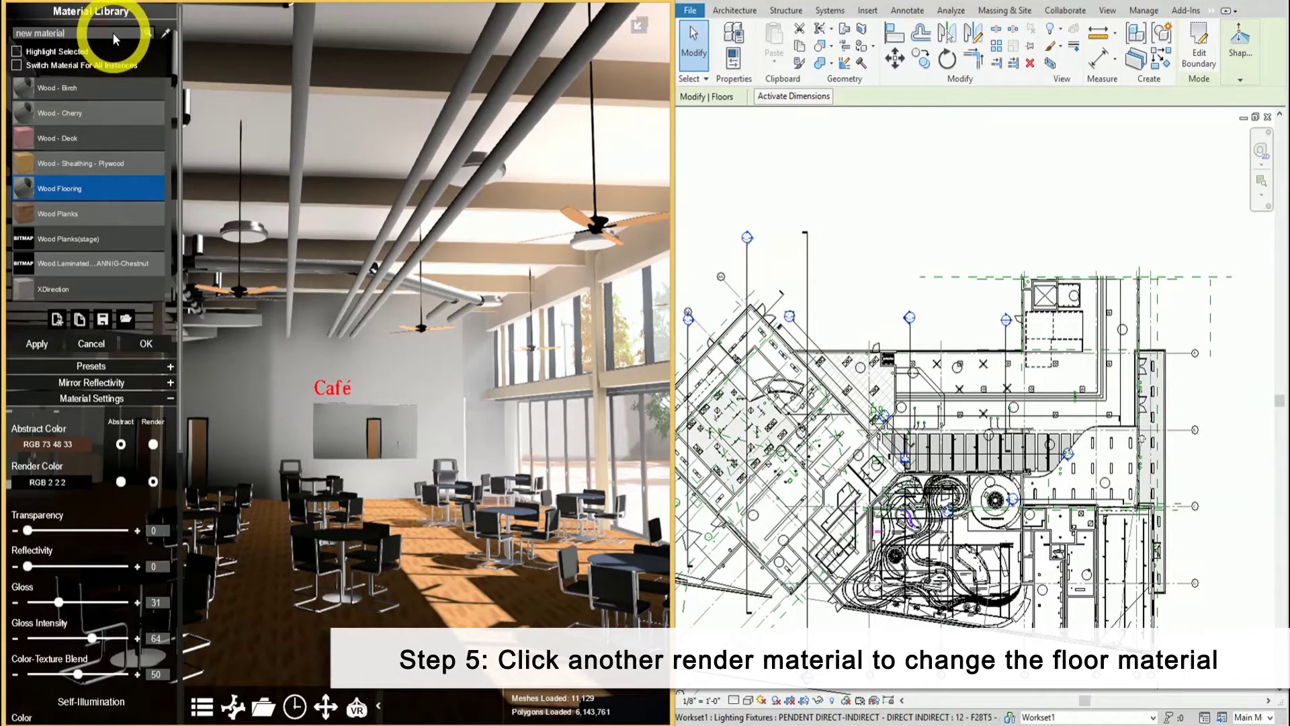
{"action": "key", "text": "Return"}
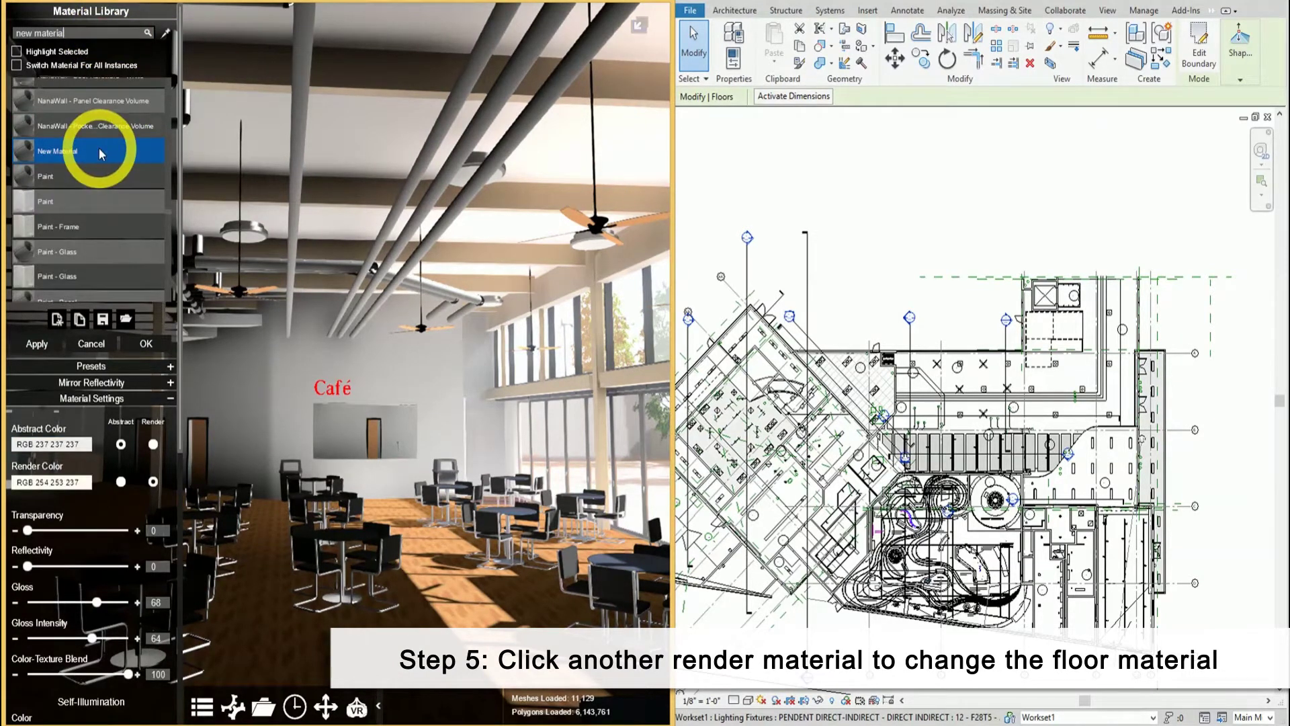
{"action": "left_click", "coordinate": [99, 149]}
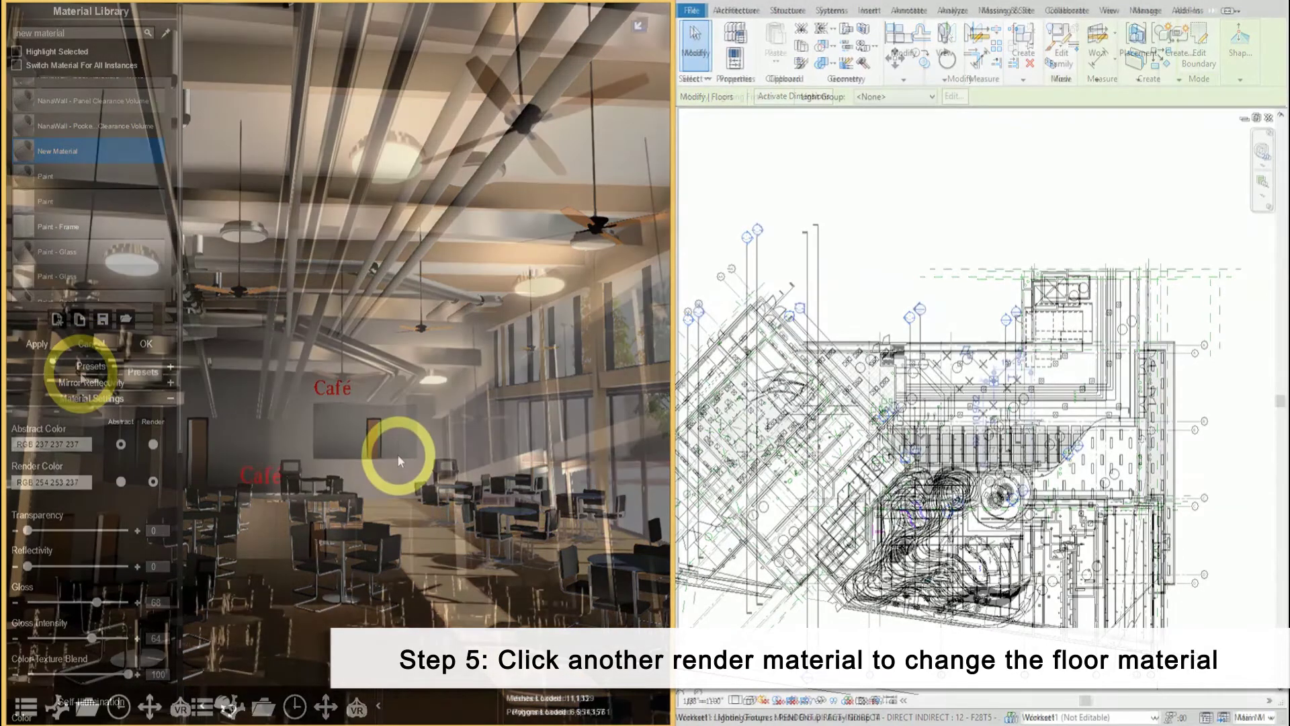
Lower the ceiling lamp's light intensity to 5423, applied to all its family instances.
{"action": "left_click", "coordinate": [404, 169]}
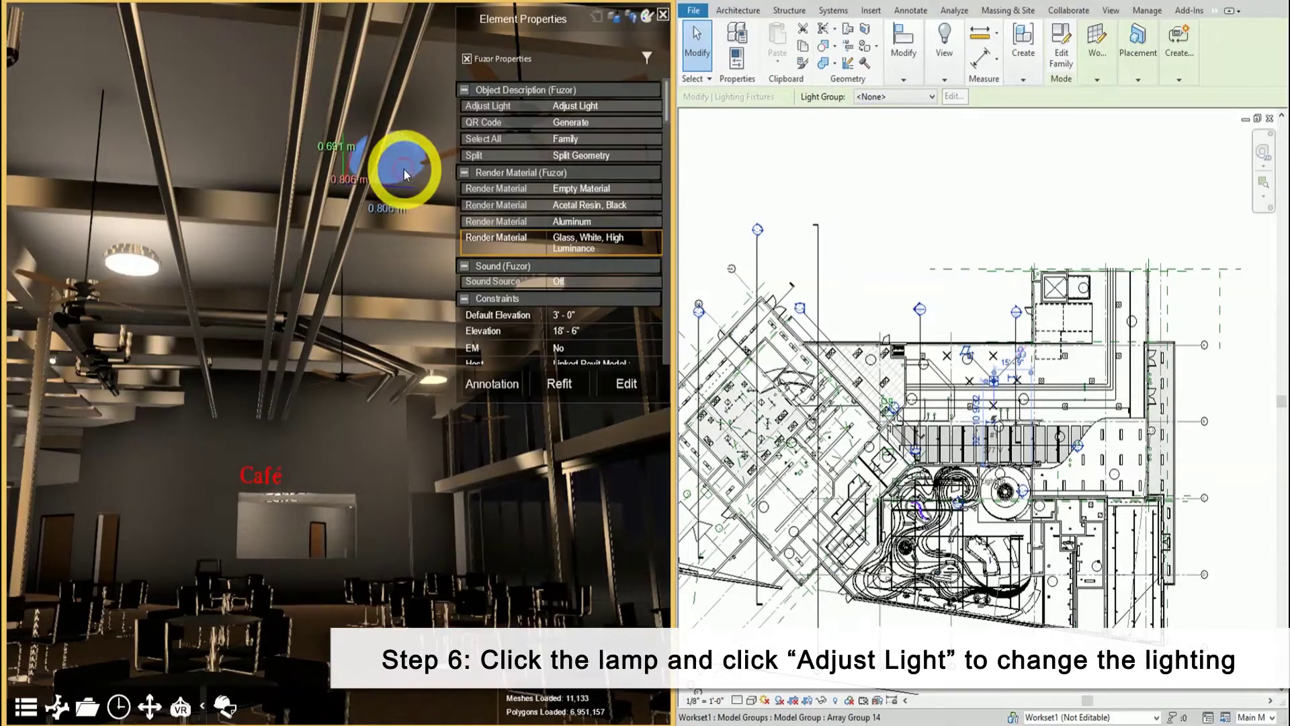
{"action": "left_click", "coordinate": [572, 107]}
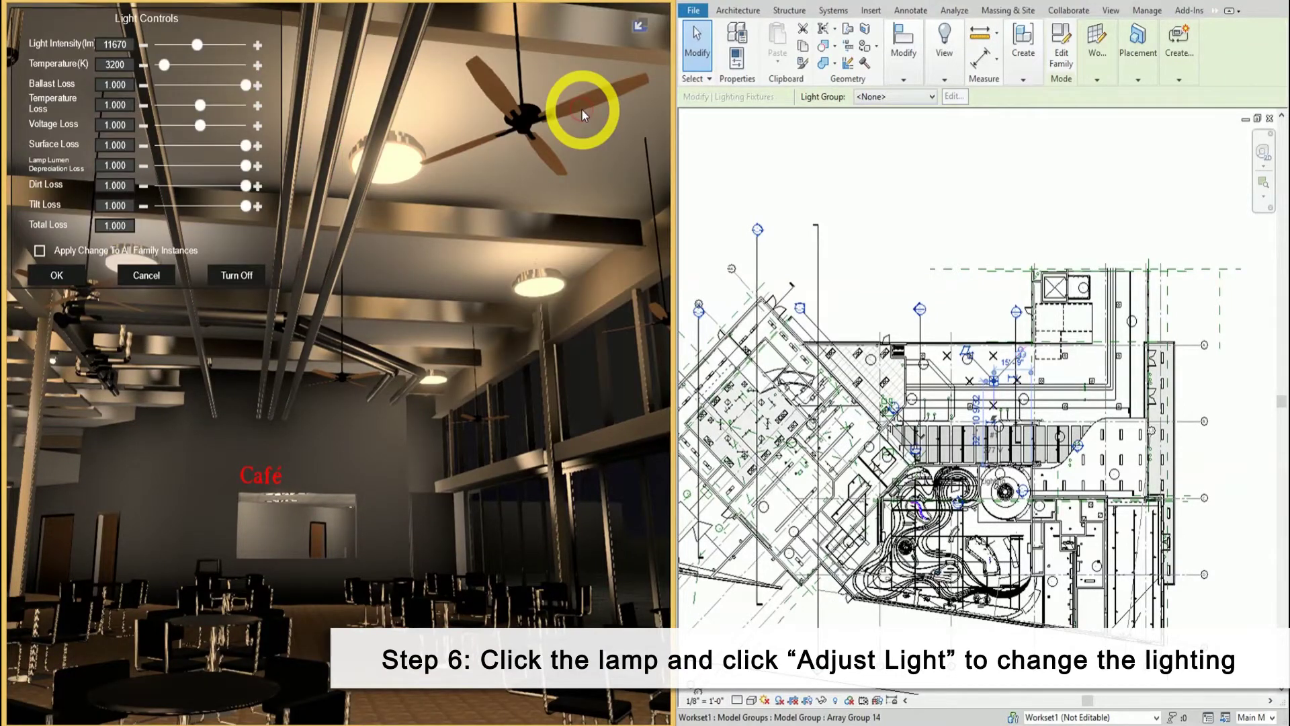
{"action": "mouse_move", "coordinate": [200, 45]}
{"action": "left_mouse_down"}
{"action": "mouse_move", "coordinate": [176, 44]}
{"action": "mouse_move", "coordinate": [174, 67]}
{"action": "left_mouse_up"}
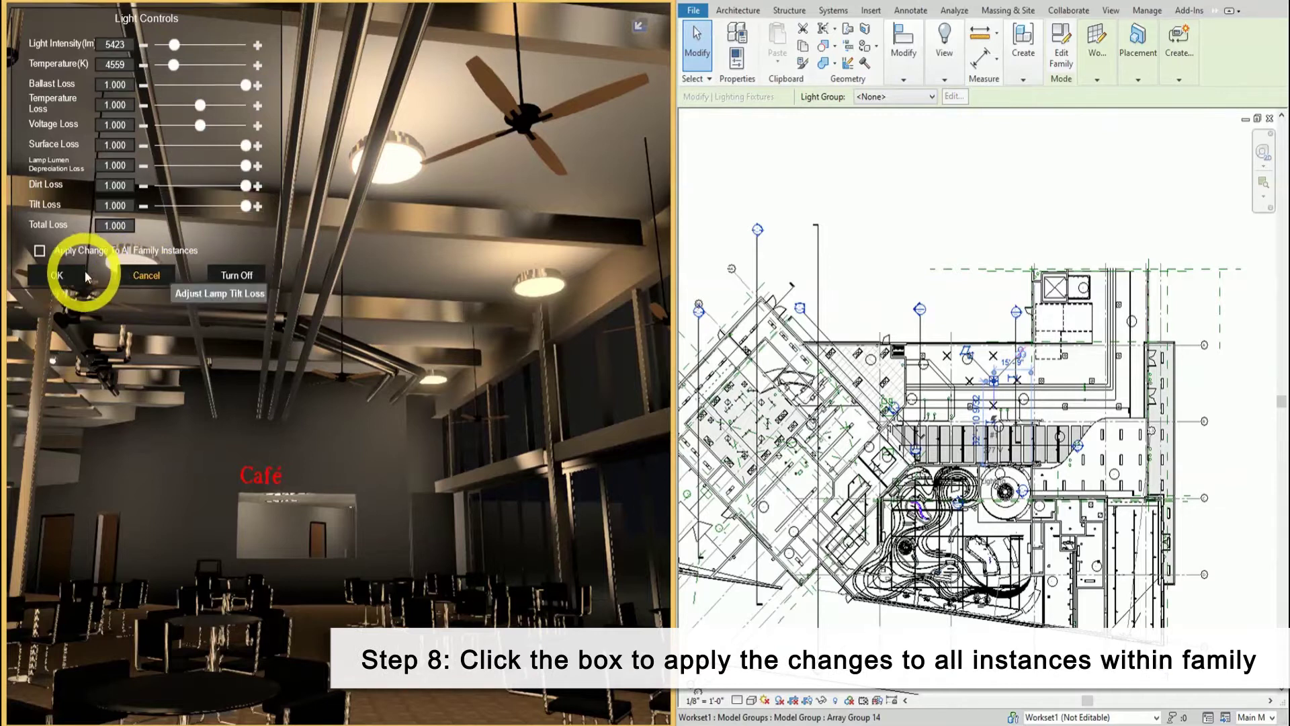
{"action": "left_click", "coordinate": [39, 251]}
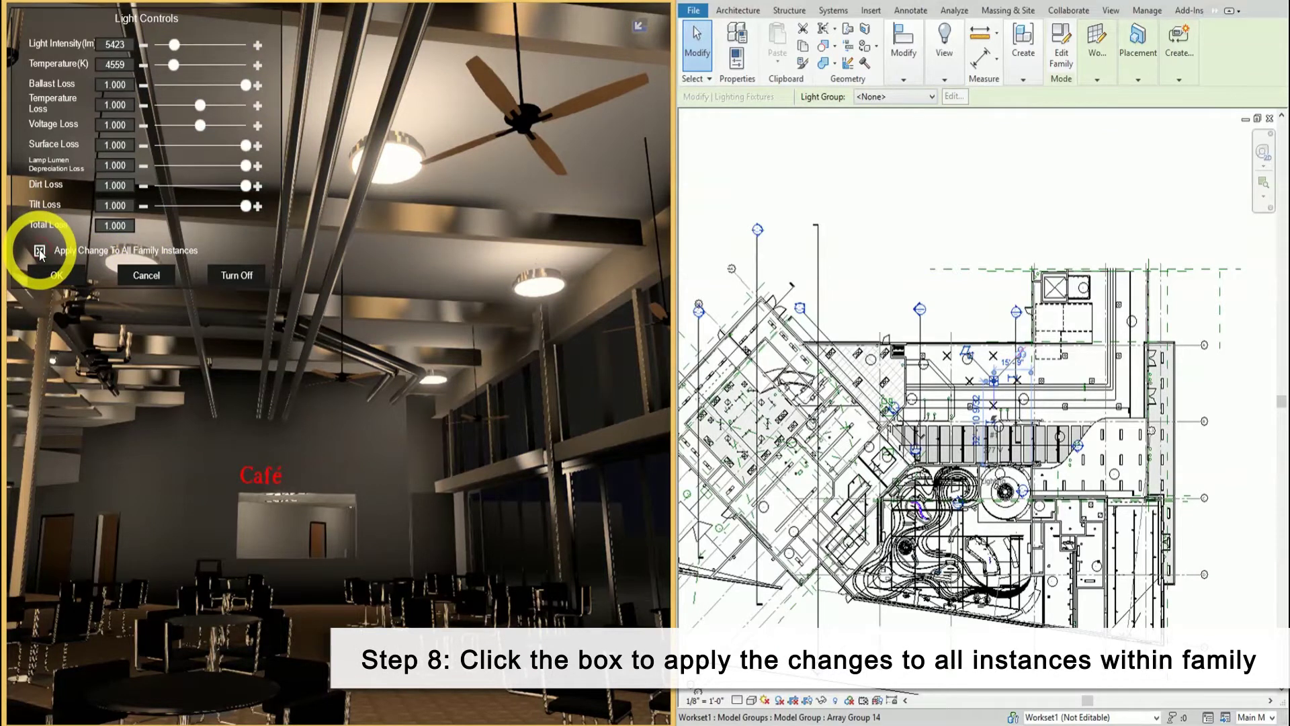
{"action": "left_click", "coordinate": [68, 274]}
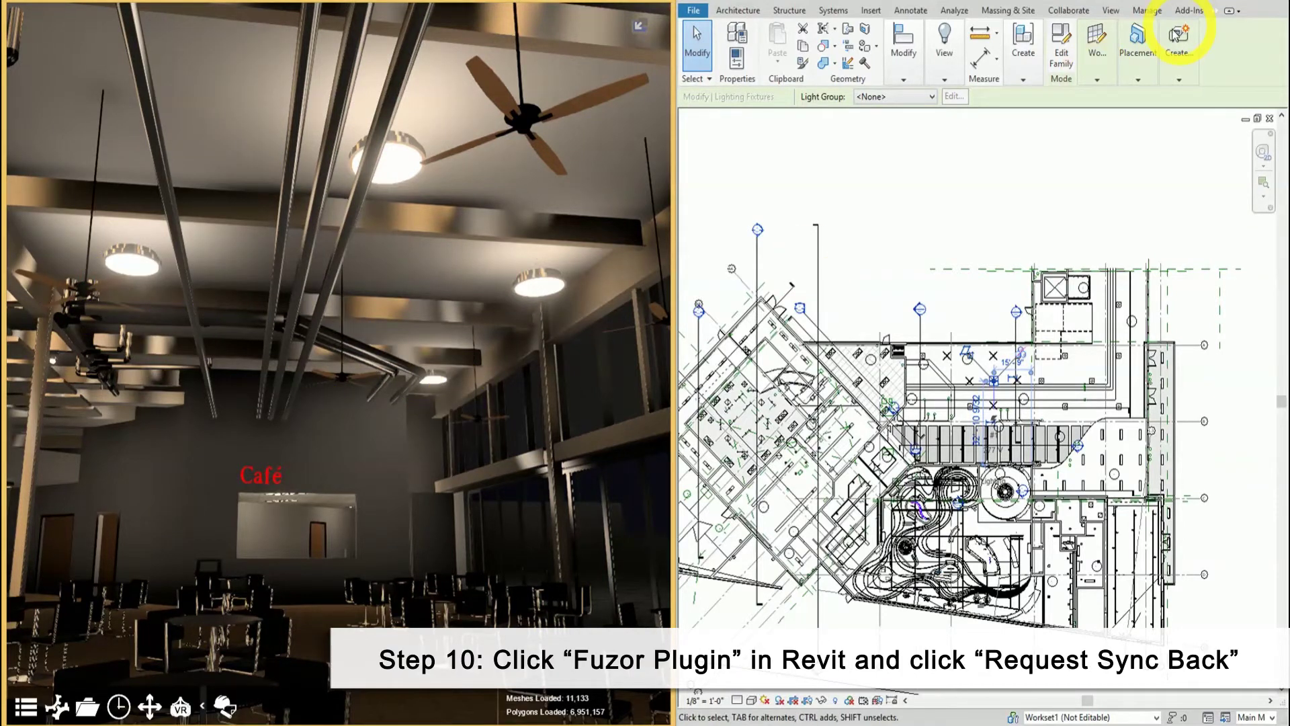
Request Sync Back from the Fuzor 2018 plugin tools in Revit.
{"action": "left_click", "coordinate": [1215, 10]}
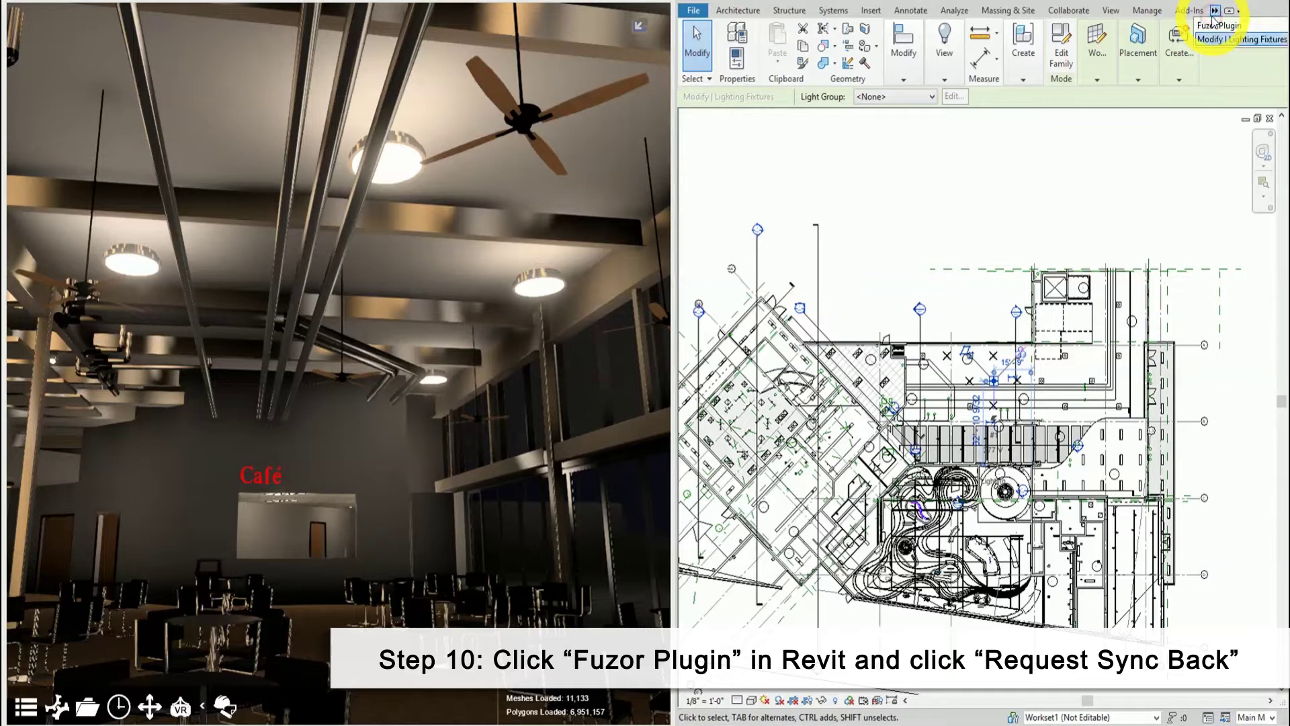
{"action": "left_click", "coordinate": [1217, 25]}
{"action": "left_click", "coordinate": [696, 70]}
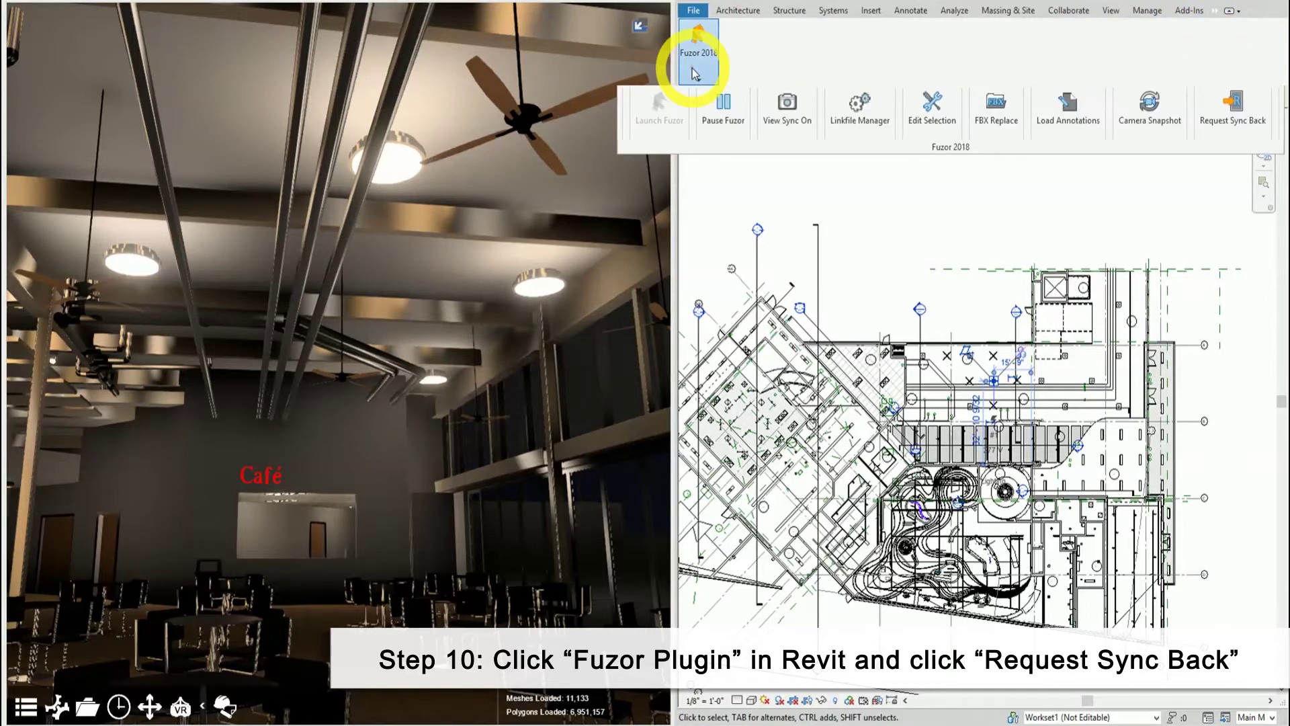
{"action": "left_click", "coordinate": [1233, 106]}
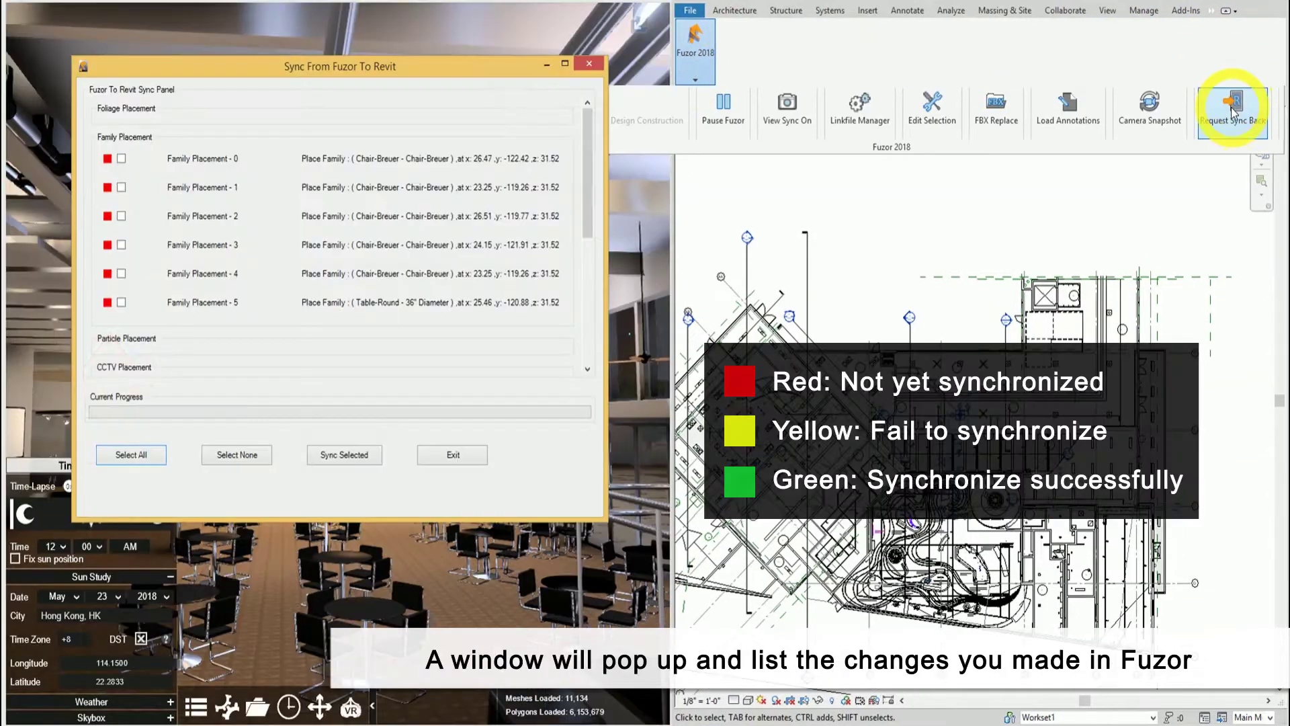
Select all listed Fuzor changes and sync them into the Revit model.
{"action": "left_click_drag", "start_coordinate": [588, 137], "coordinate": [575, 282]}
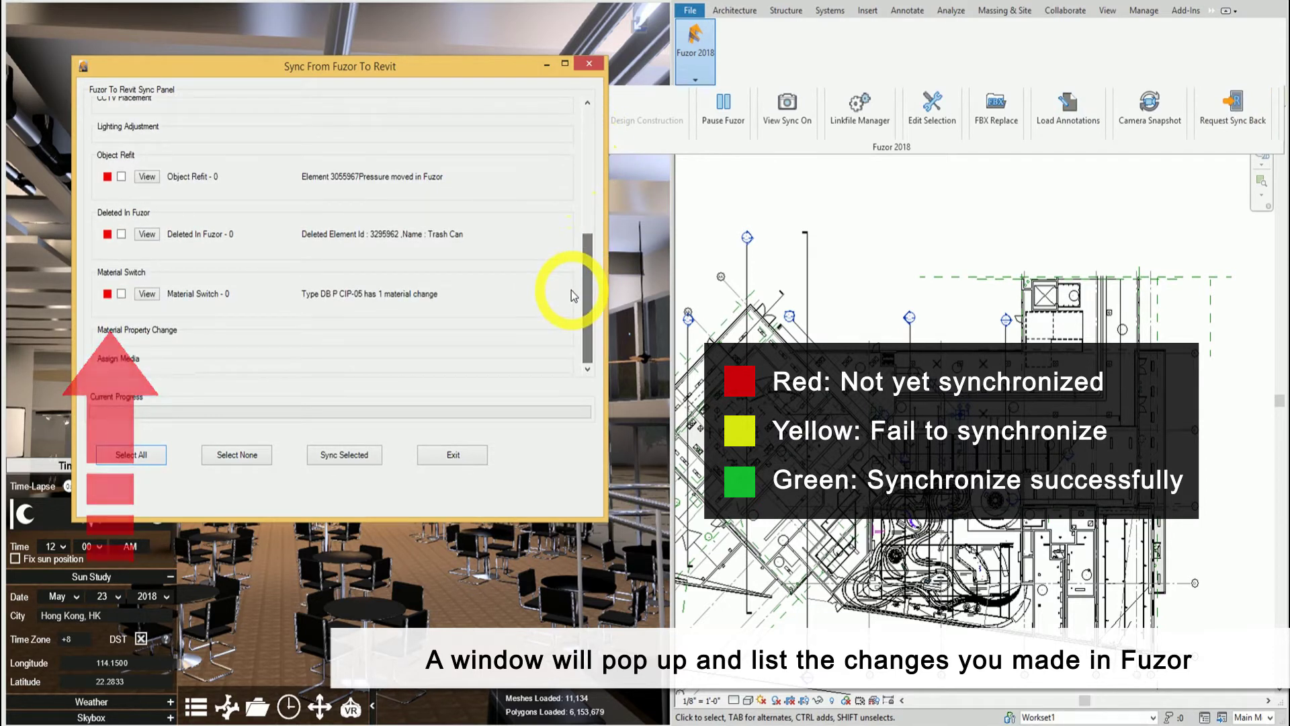
{"action": "left_click", "coordinate": [130, 456]}
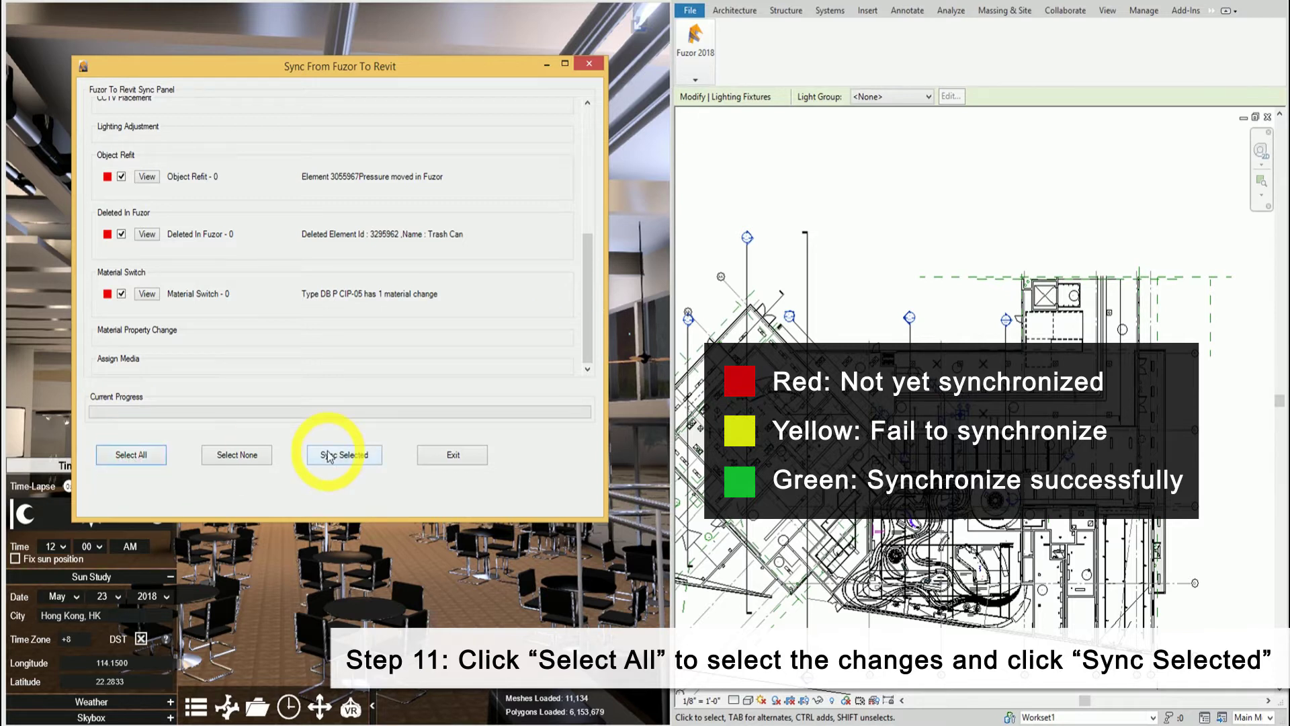
{"action": "left_click", "coordinate": [328, 457]}
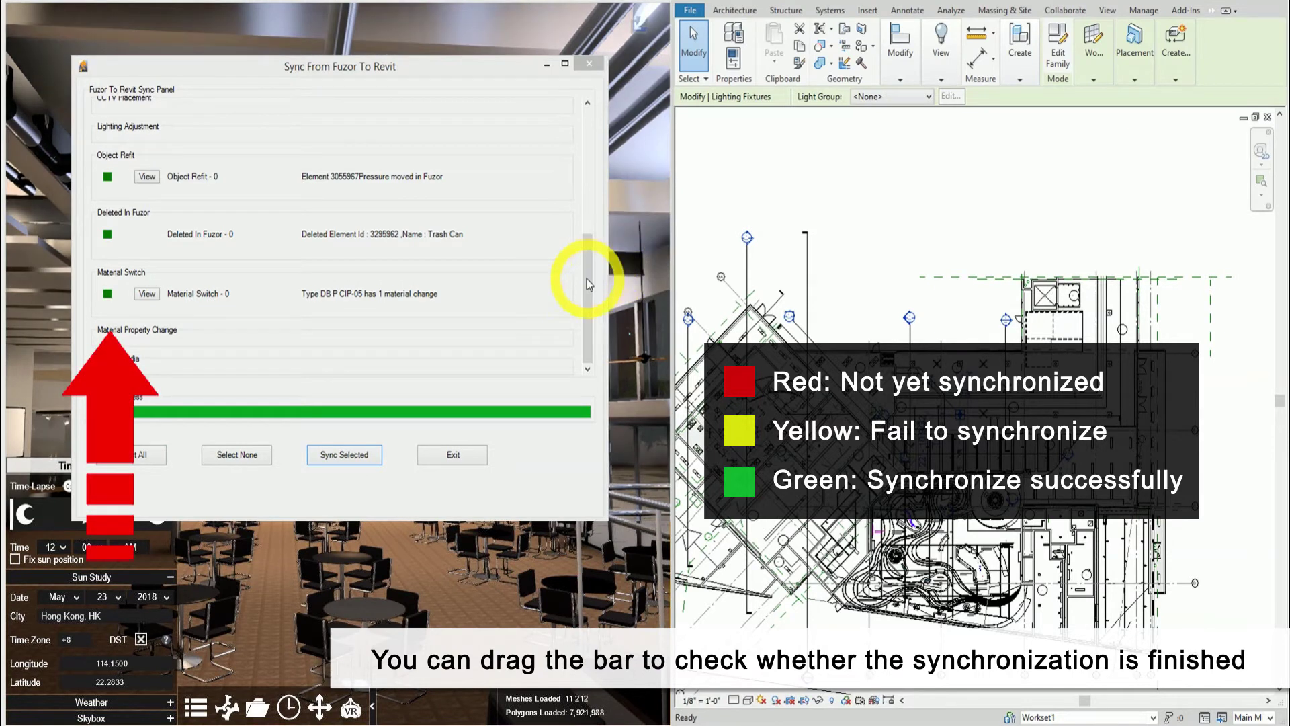
{"action": "mouse_move", "coordinate": [586, 285]}
{"action": "left_mouse_down"}
{"action": "mouse_move", "coordinate": [614, 128]}
{"action": "mouse_move", "coordinate": [602, 225]}
{"action": "left_mouse_up"}
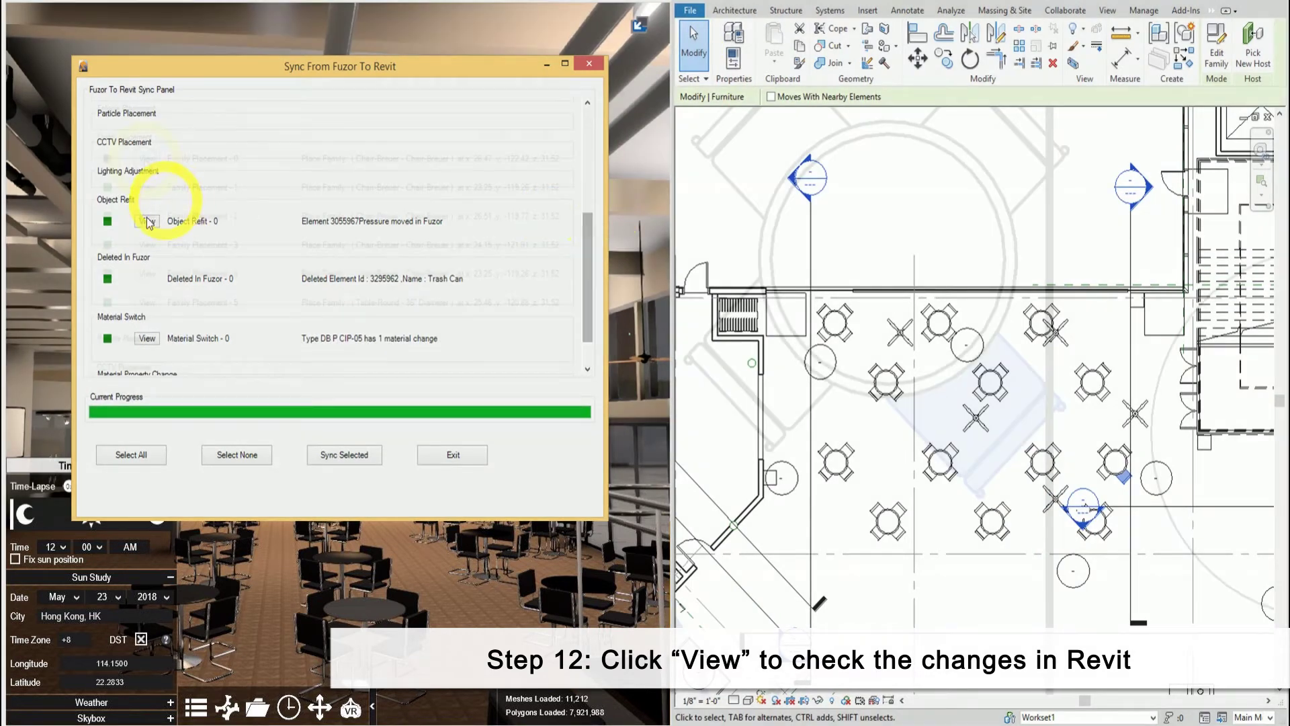
View the Object Refit entry in the Revit plan and zoom in on the relocated pipe.
{"action": "left_click", "coordinate": [146, 222]}
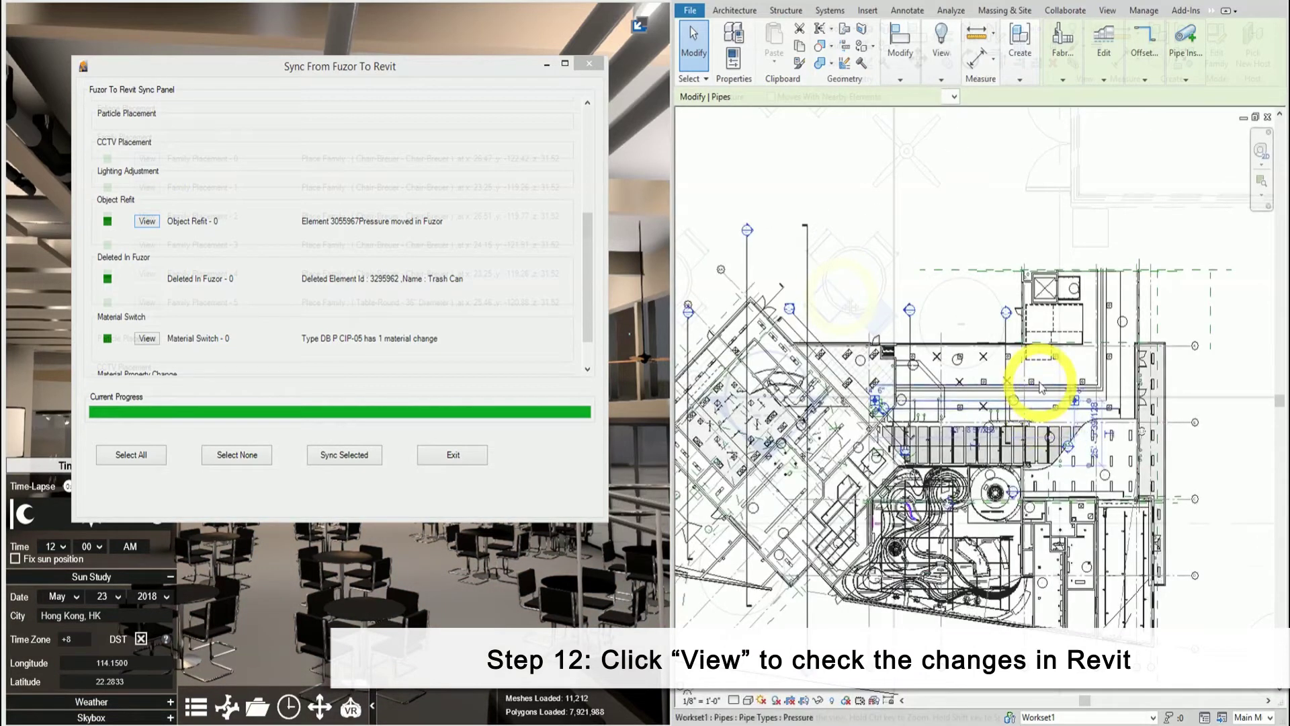
{"action": "scroll", "coordinate": [1044, 413], "scroll_direction": "up", "scroll_amount": 2}
{"action": "scroll", "coordinate": [1041, 396], "scroll_direction": "up", "scroll_amount": 2}
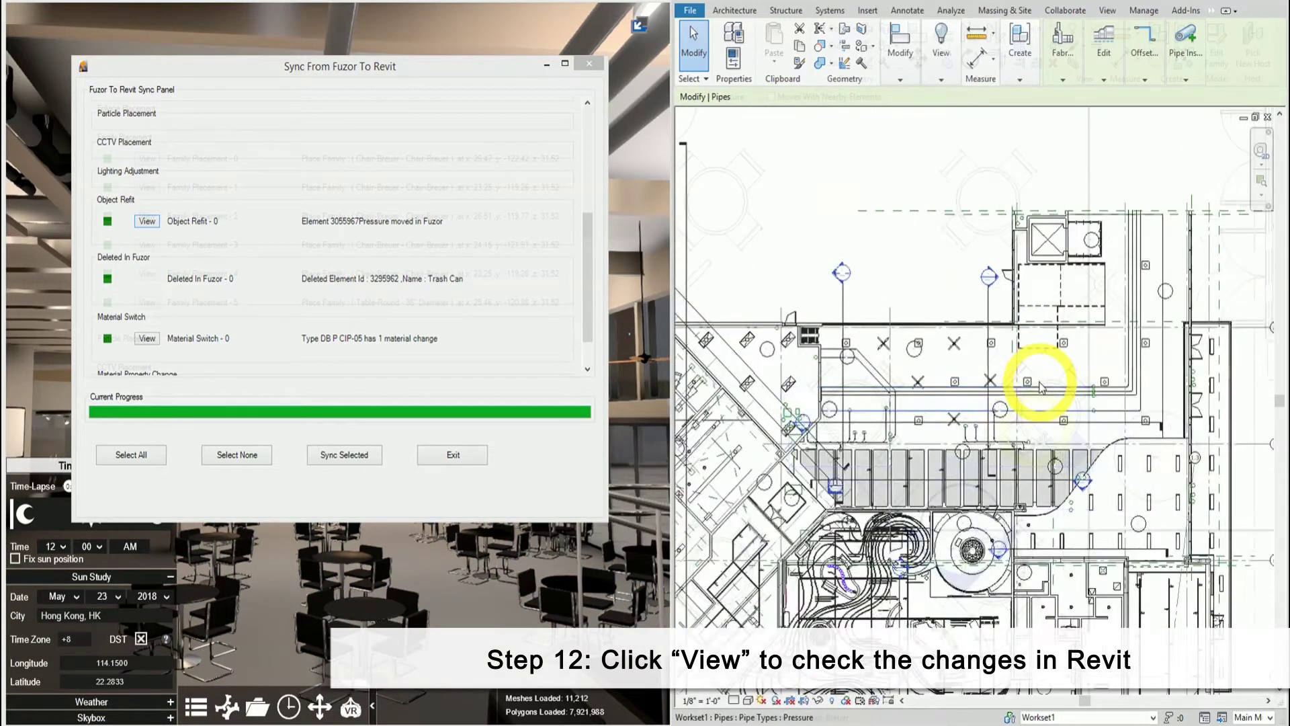
{"action": "scroll", "coordinate": [1040, 388], "scroll_direction": "up", "scroll_amount": 1}
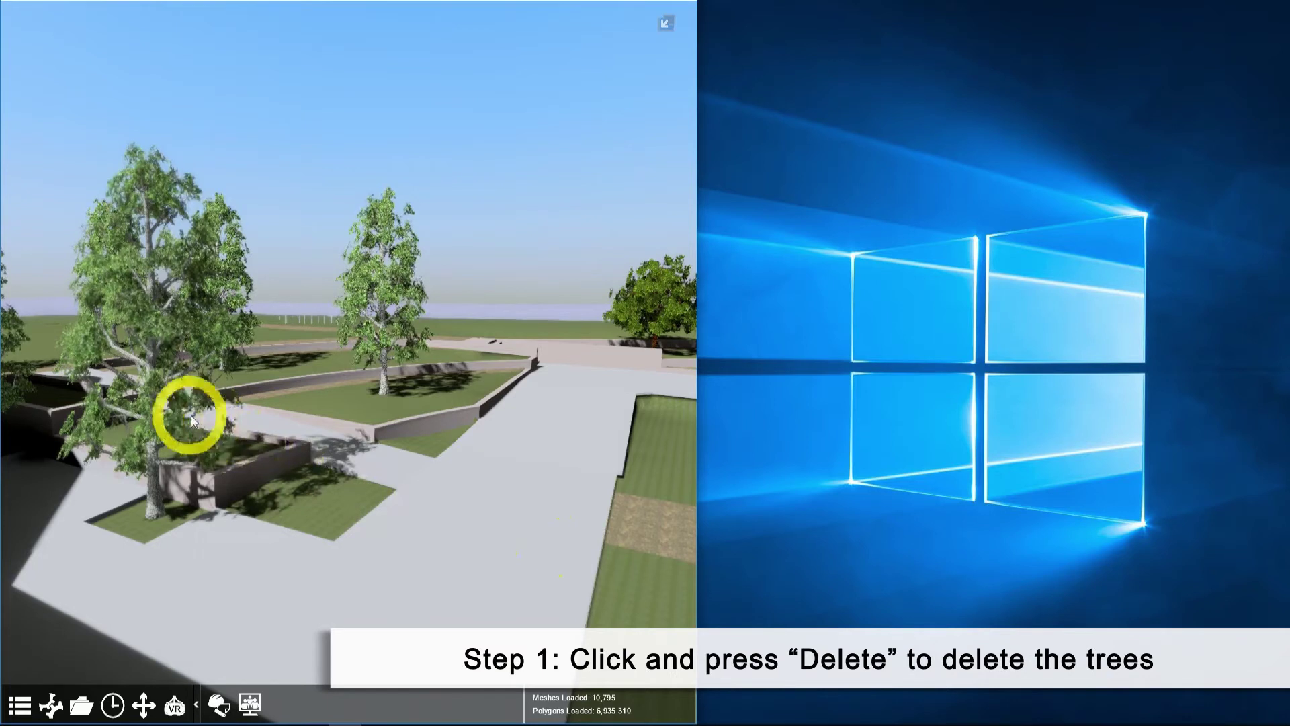
Delete the two existing trees from the terraced lawn.
{"action": "left_click", "coordinate": [160, 421]}
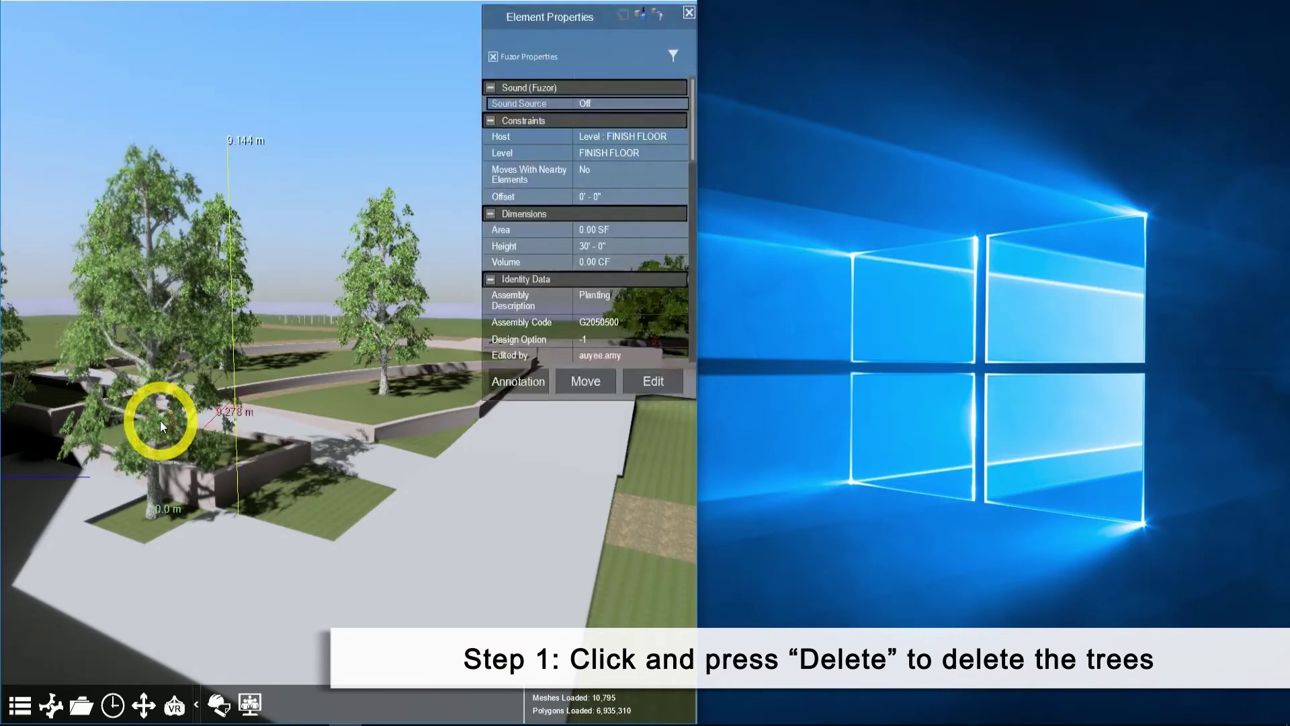
{"action": "key", "text": "Delete"}
{"action": "left_click", "coordinate": [383, 349]}
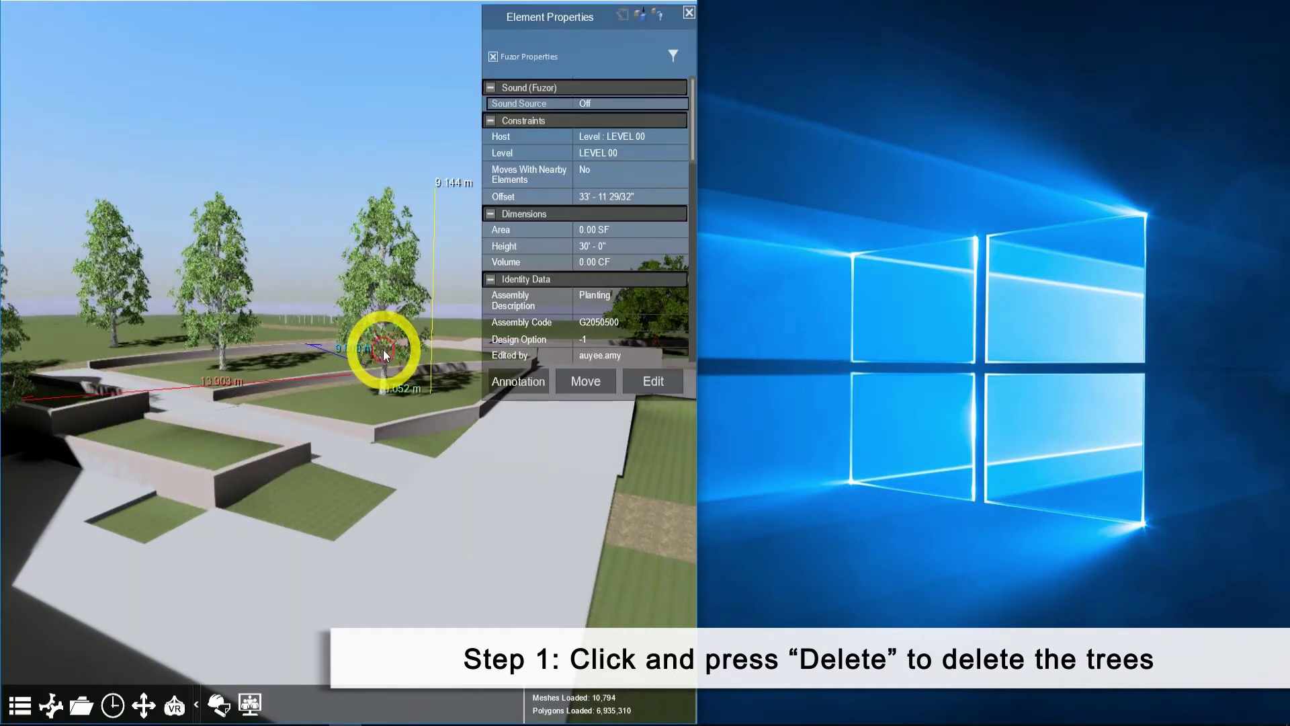
{"action": "key", "text": "Delete"}
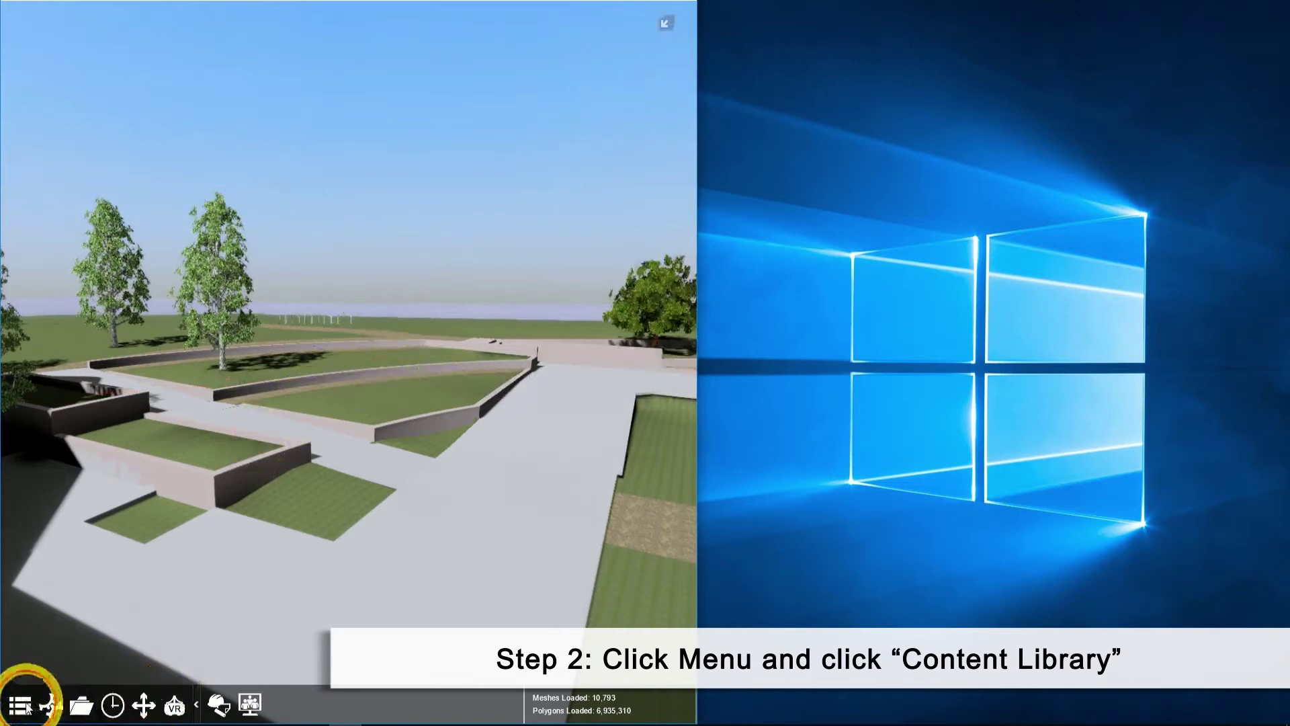
Plant two new Content Library trees along the planter wall.
{"action": "left_click", "coordinate": [20, 704]}
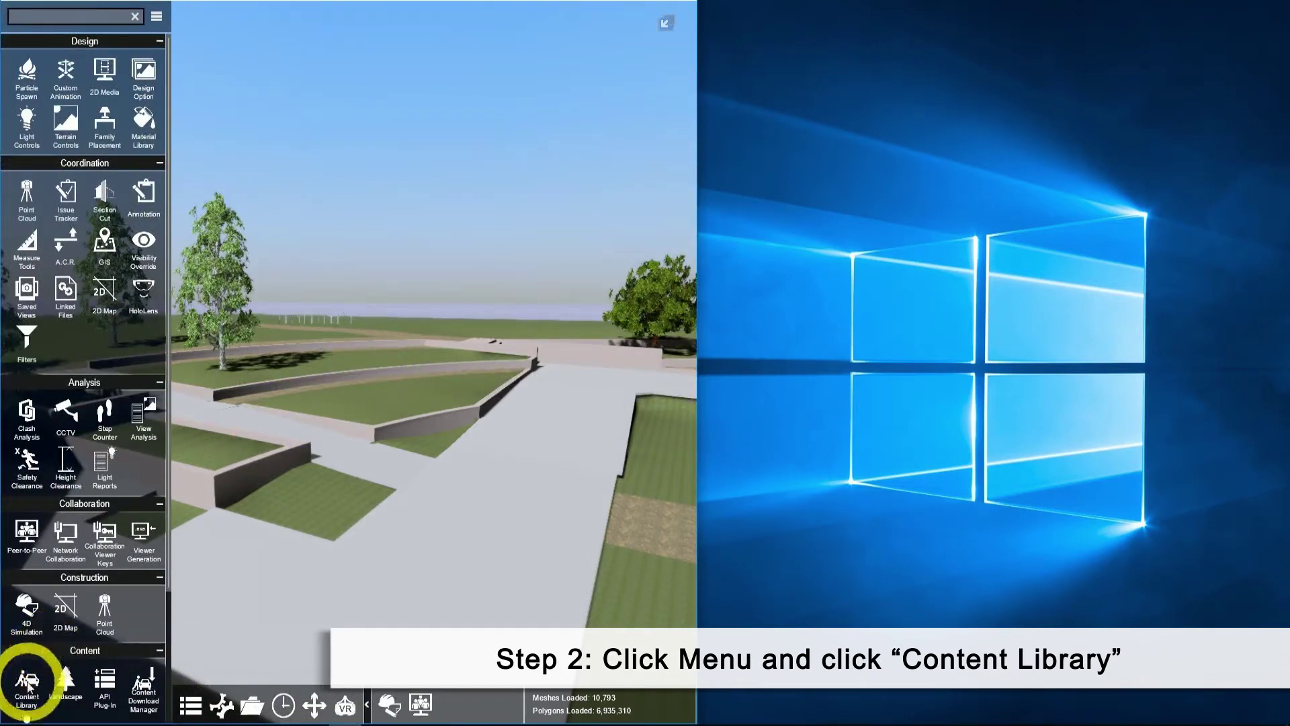
{"action": "left_click", "coordinate": [67, 672]}
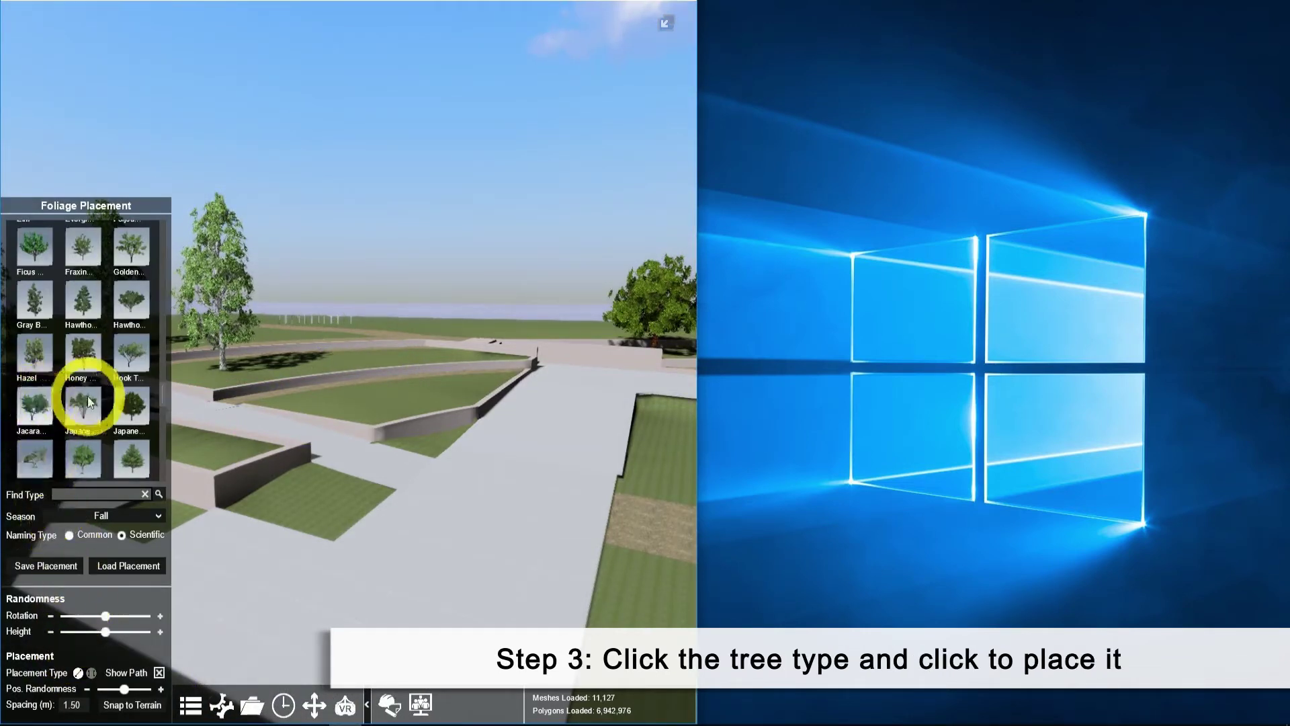
{"action": "left_click", "coordinate": [132, 457]}
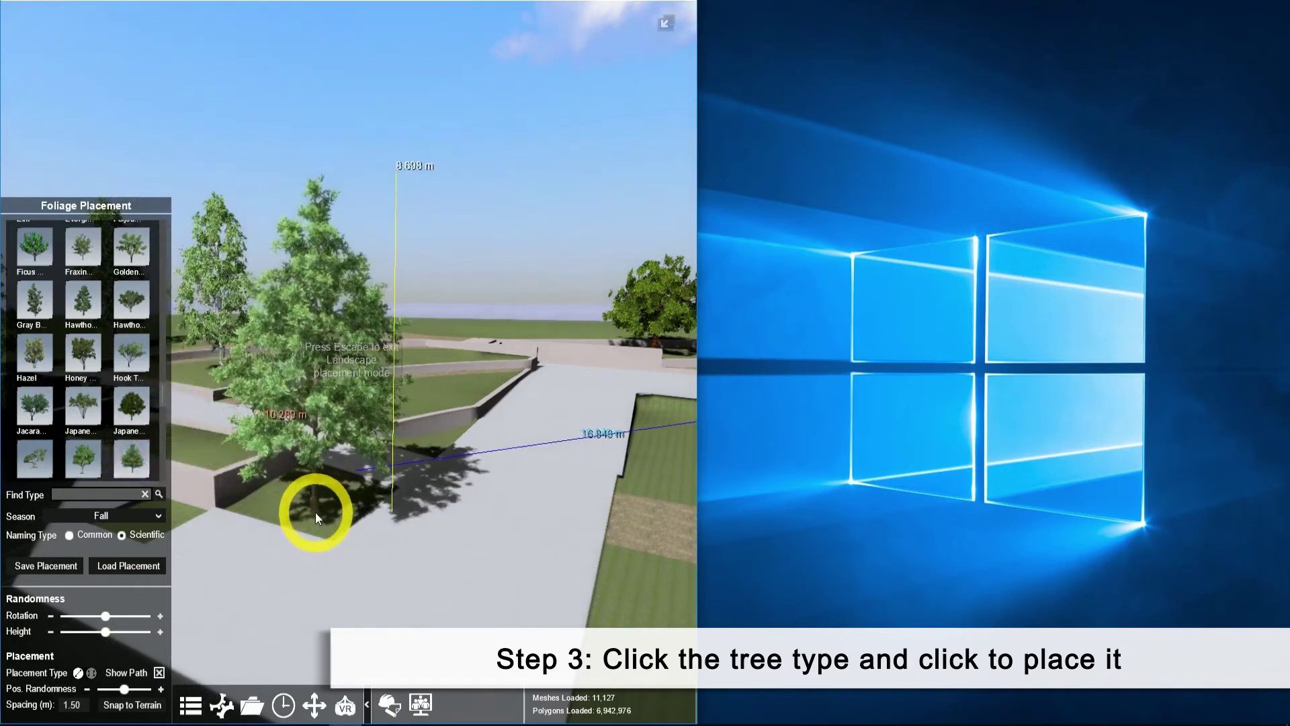
{"action": "left_click", "coordinate": [316, 512]}
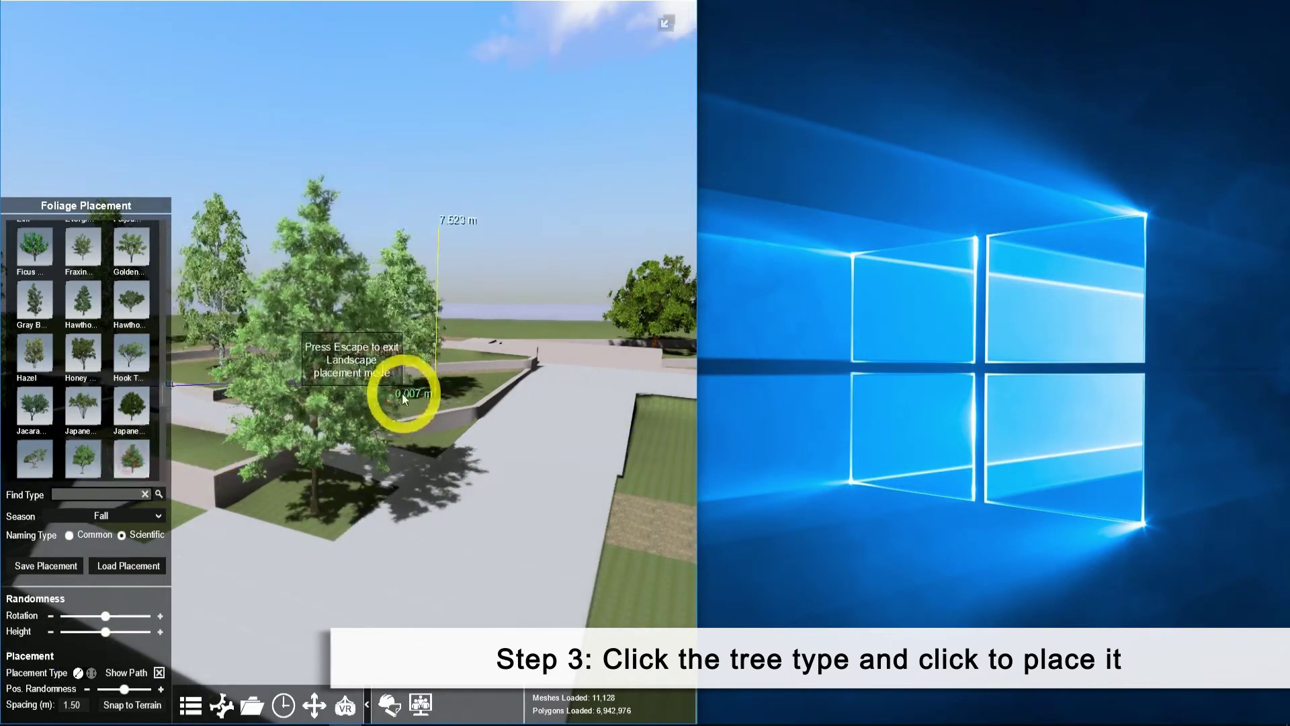
{"action": "left_click", "coordinate": [429, 402]}
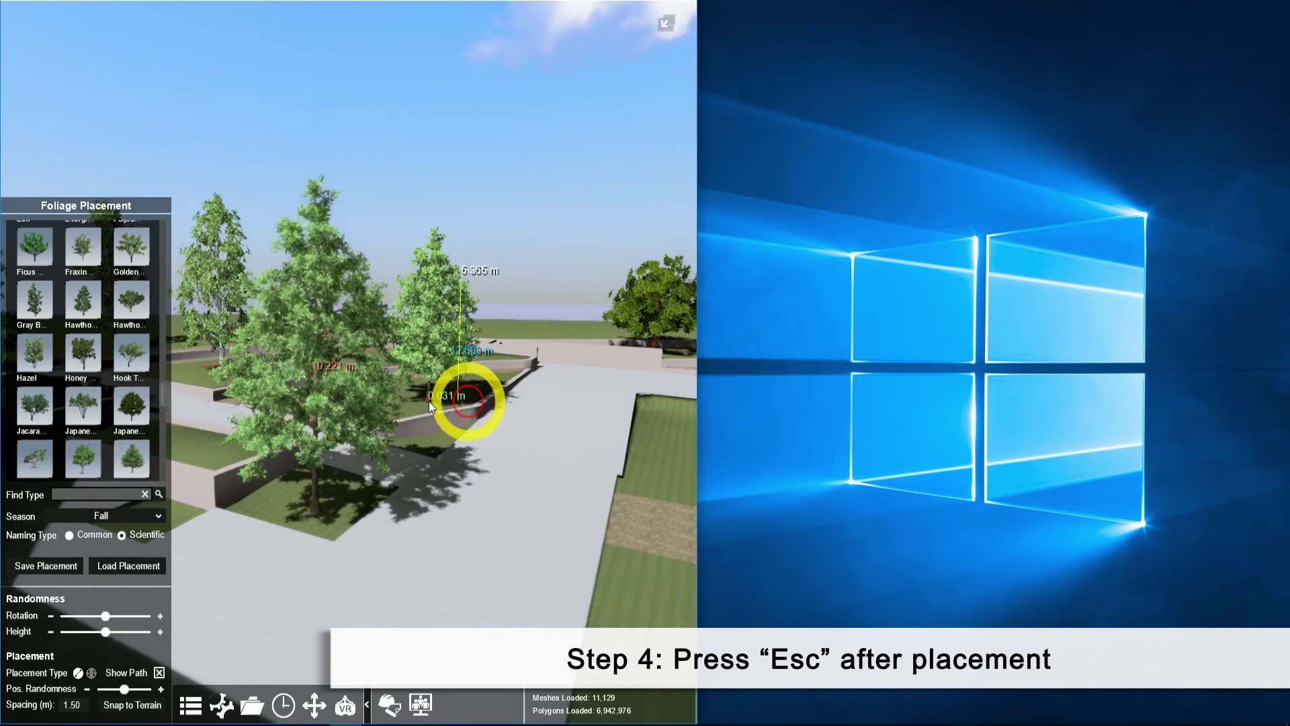
{"action": "key", "text": "Escape"}
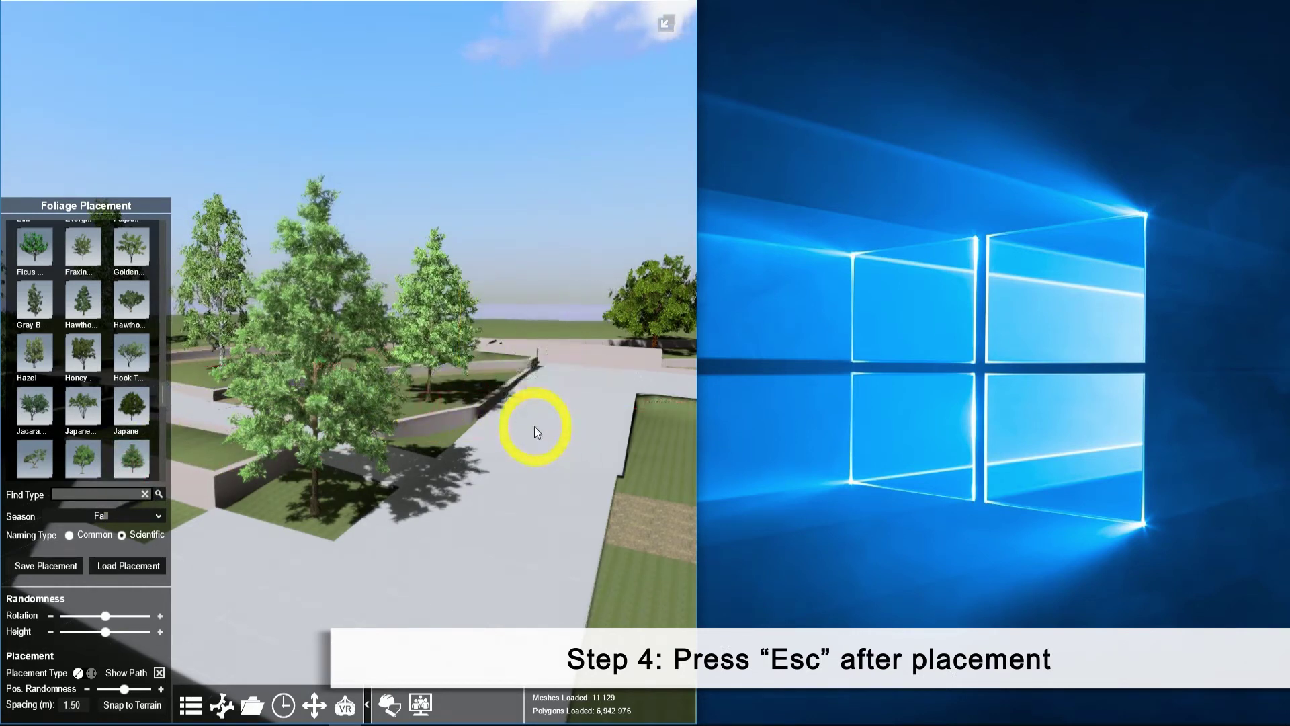
Place four Bollard Lights along the road edges, then select the road.
{"action": "left_click", "coordinate": [190, 704]}
{"action": "left_click", "coordinate": [99, 117]}
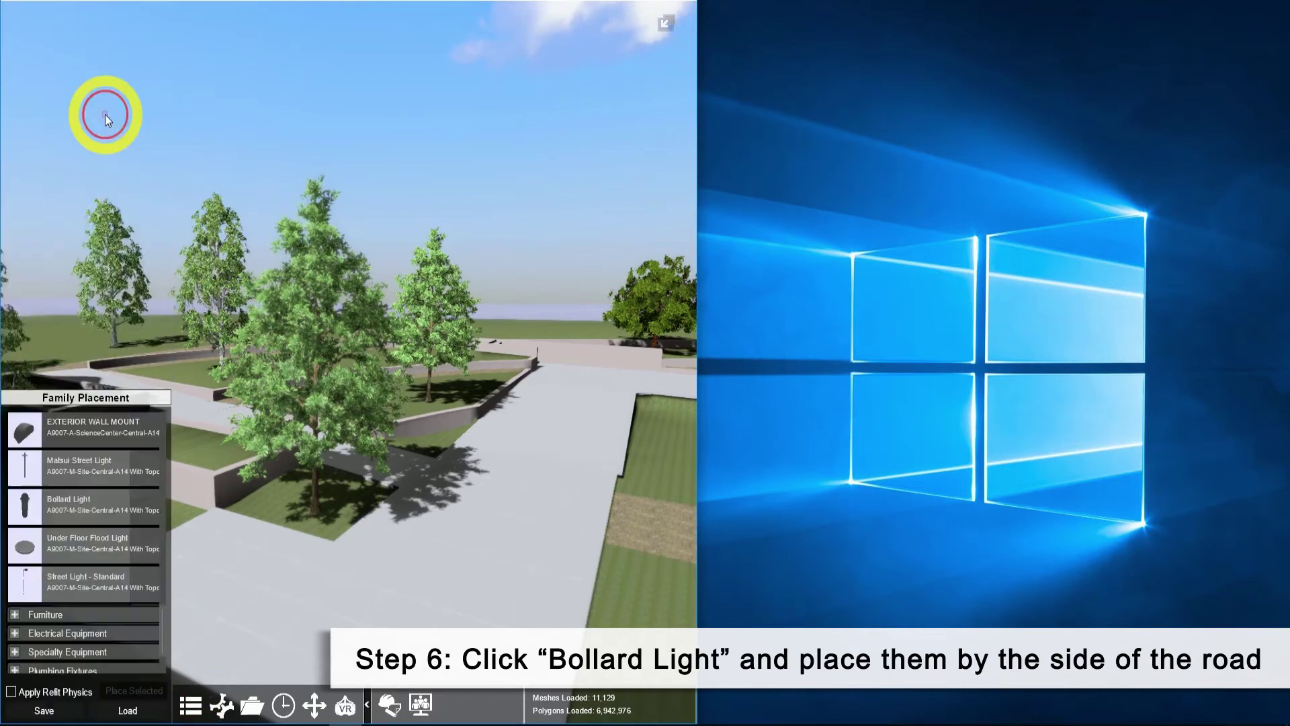
{"action": "left_click", "coordinate": [66, 511]}
{"action": "left_click", "coordinate": [438, 462]}
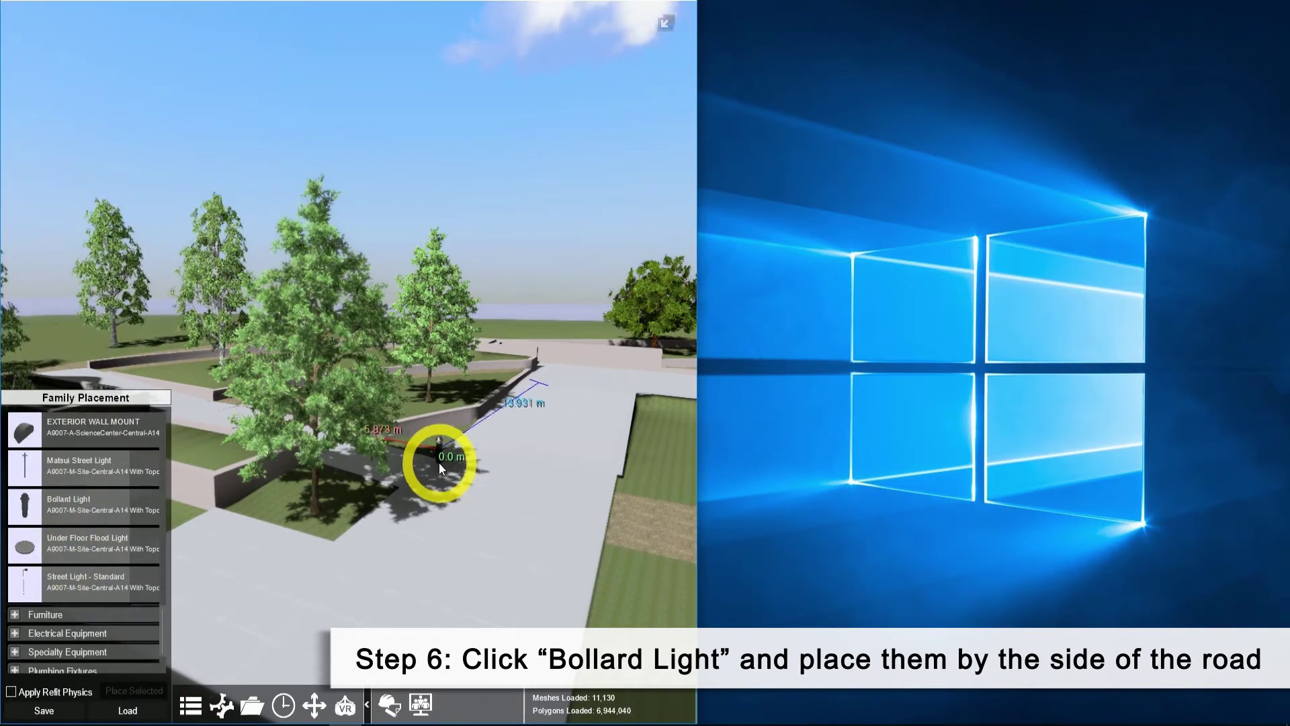
{"action": "left_click", "coordinate": [404, 486]}
{"action": "left_click", "coordinate": [591, 538]}
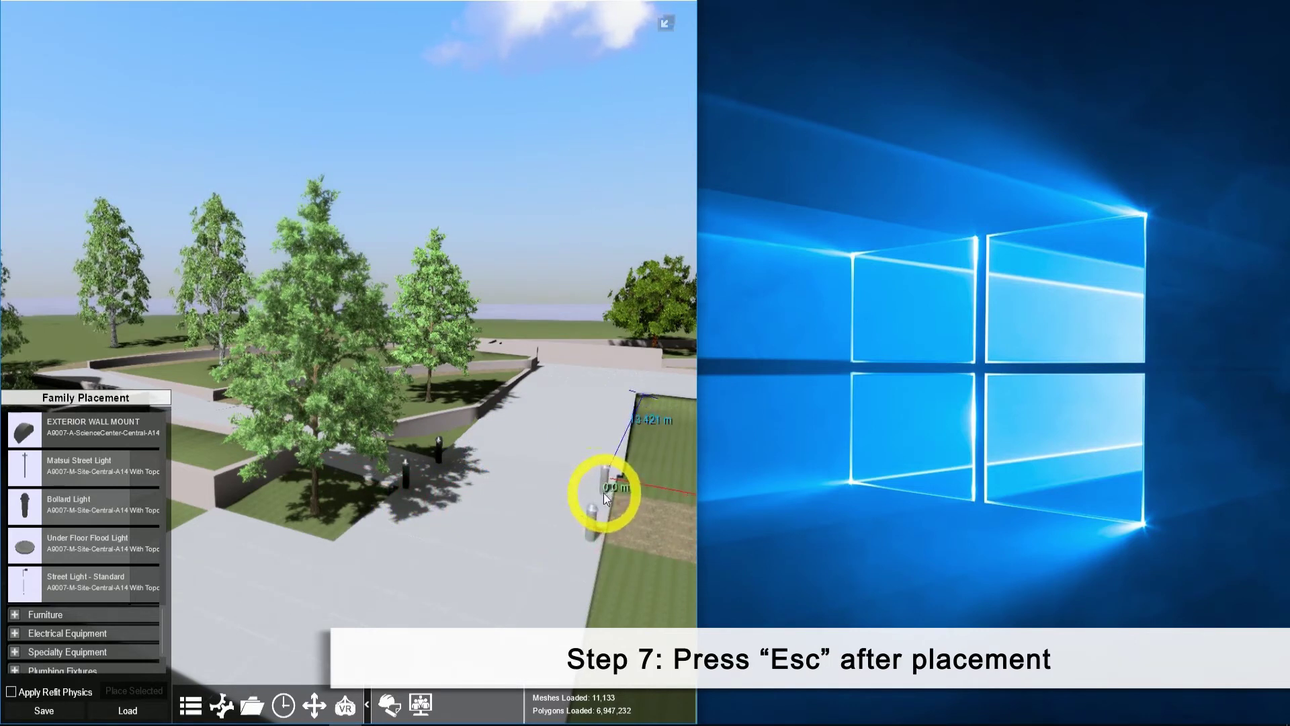
{"action": "left_click", "coordinate": [603, 493]}
{"action": "key", "text": "Escape"}
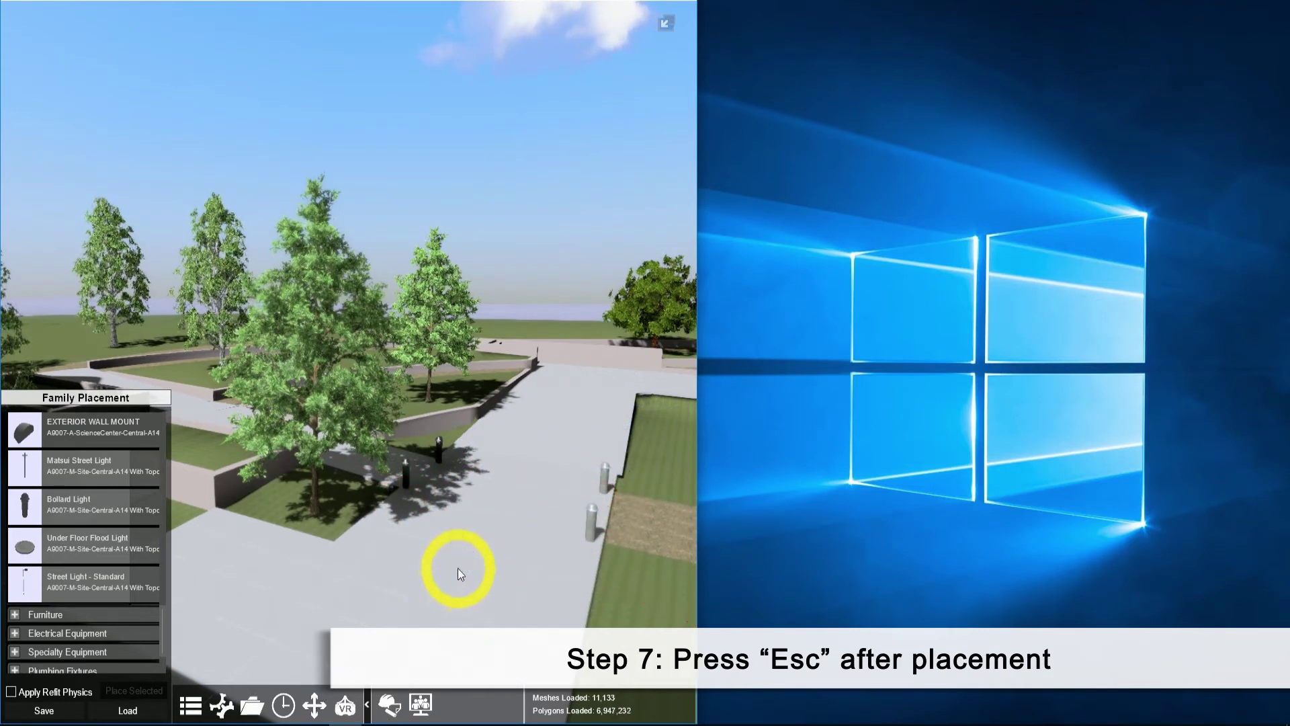
{"action": "left_click", "coordinate": [458, 569]}
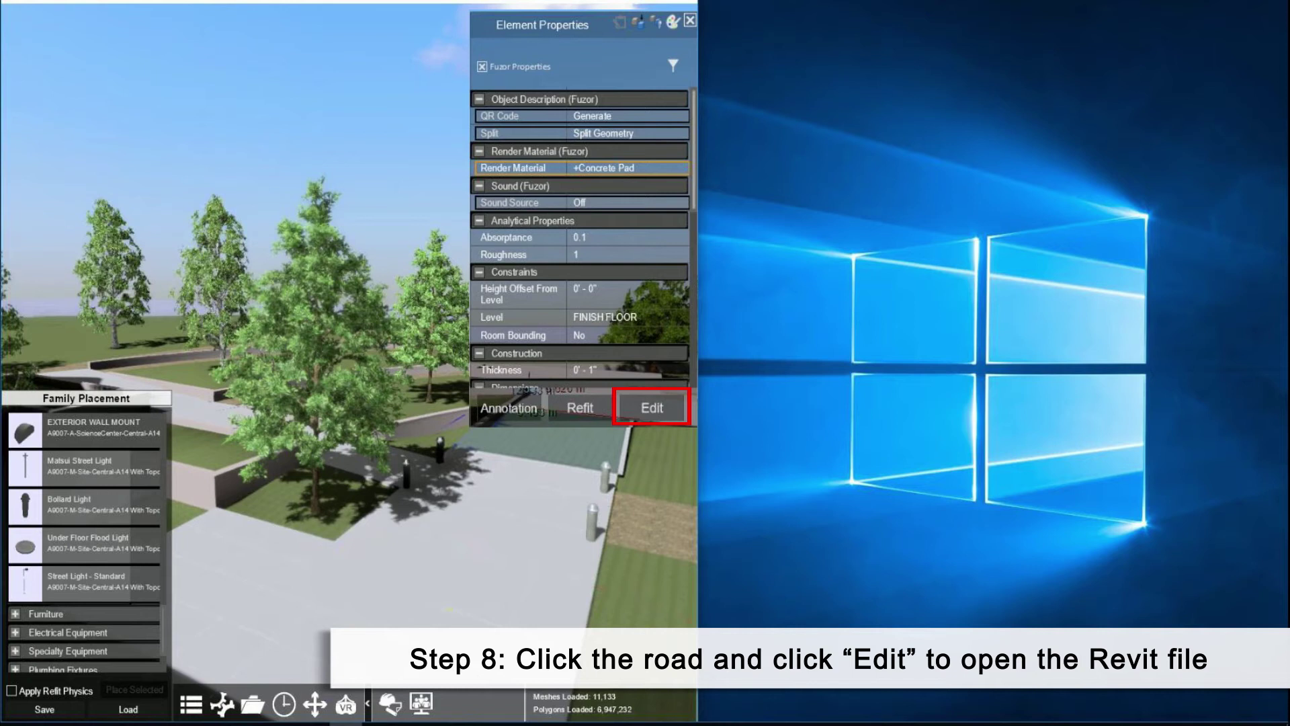
Launch the model in Revit and finish the project merge keeping the Fuzor changes.
{"action": "left_click", "coordinate": [665, 398]}
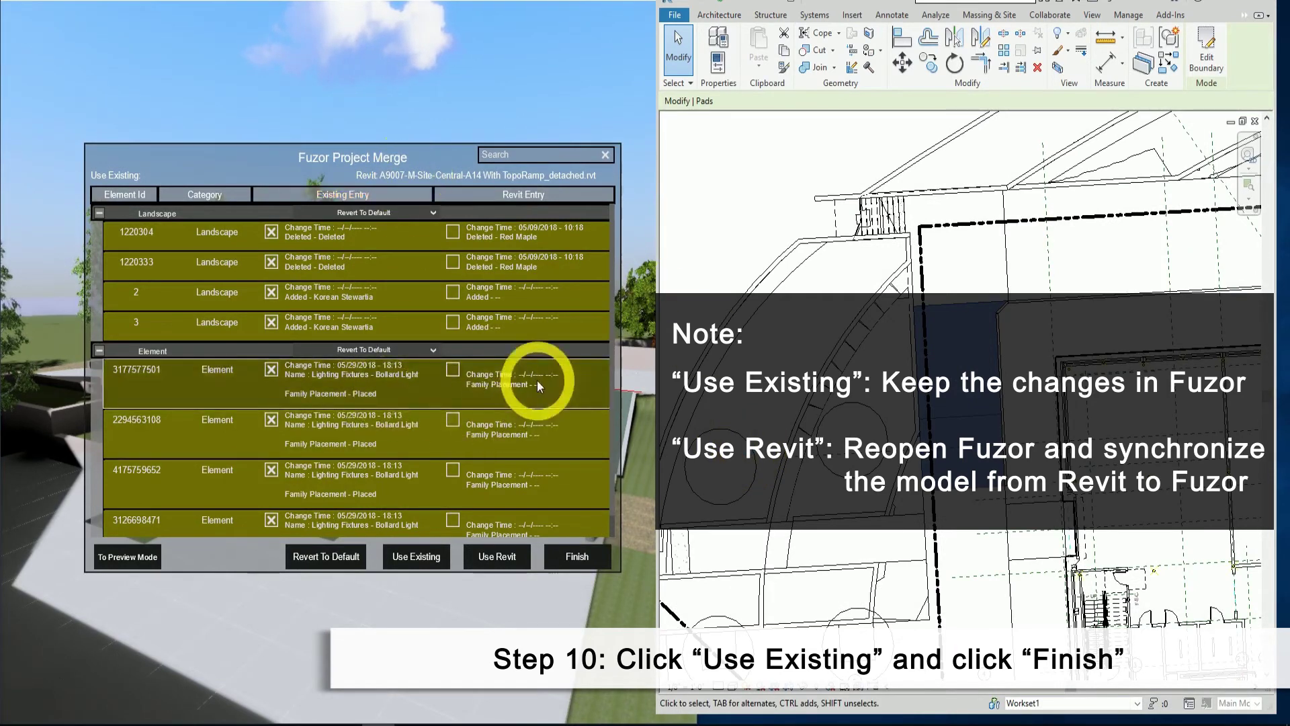
{"action": "scroll", "coordinate": [538, 380], "scroll_direction": "down", "scroll_amount": 1}
{"action": "scroll", "coordinate": [564, 349], "scroll_direction": "down", "scroll_amount": 1}
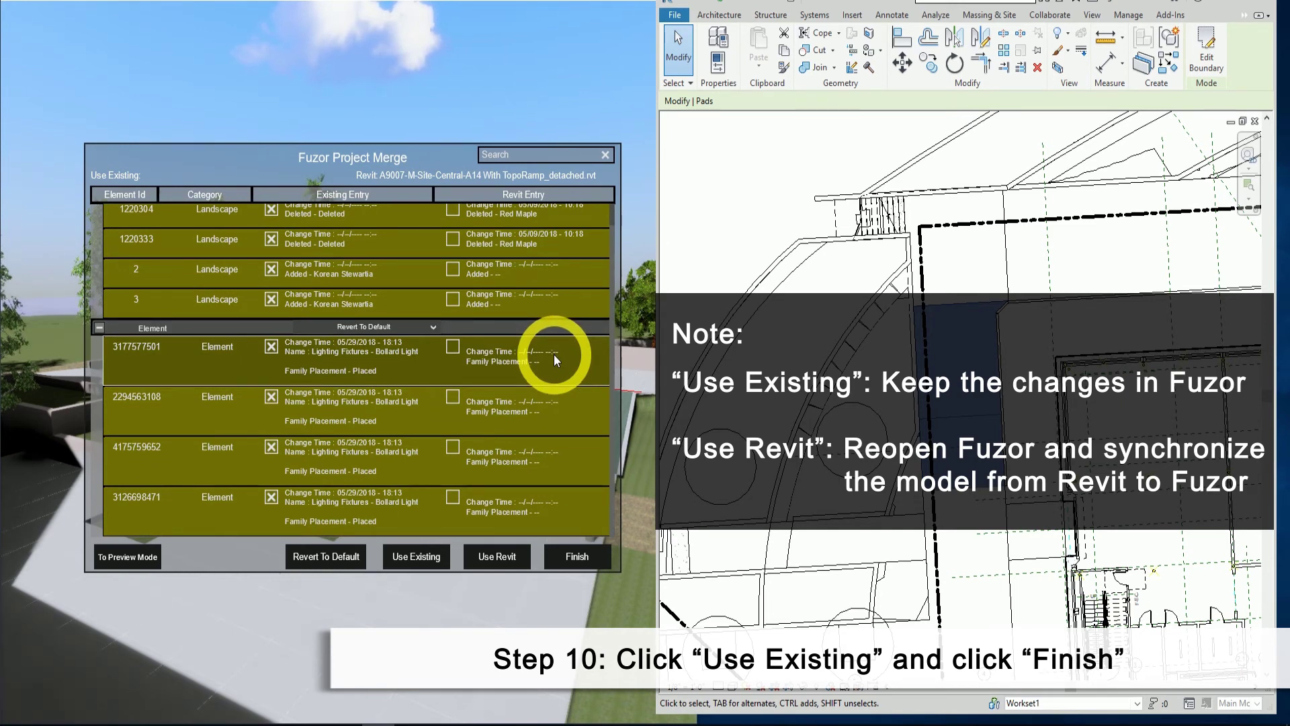
{"action": "scroll", "coordinate": [557, 360], "scroll_direction": "up", "scroll_amount": 1}
{"action": "left_click", "coordinate": [577, 556]}
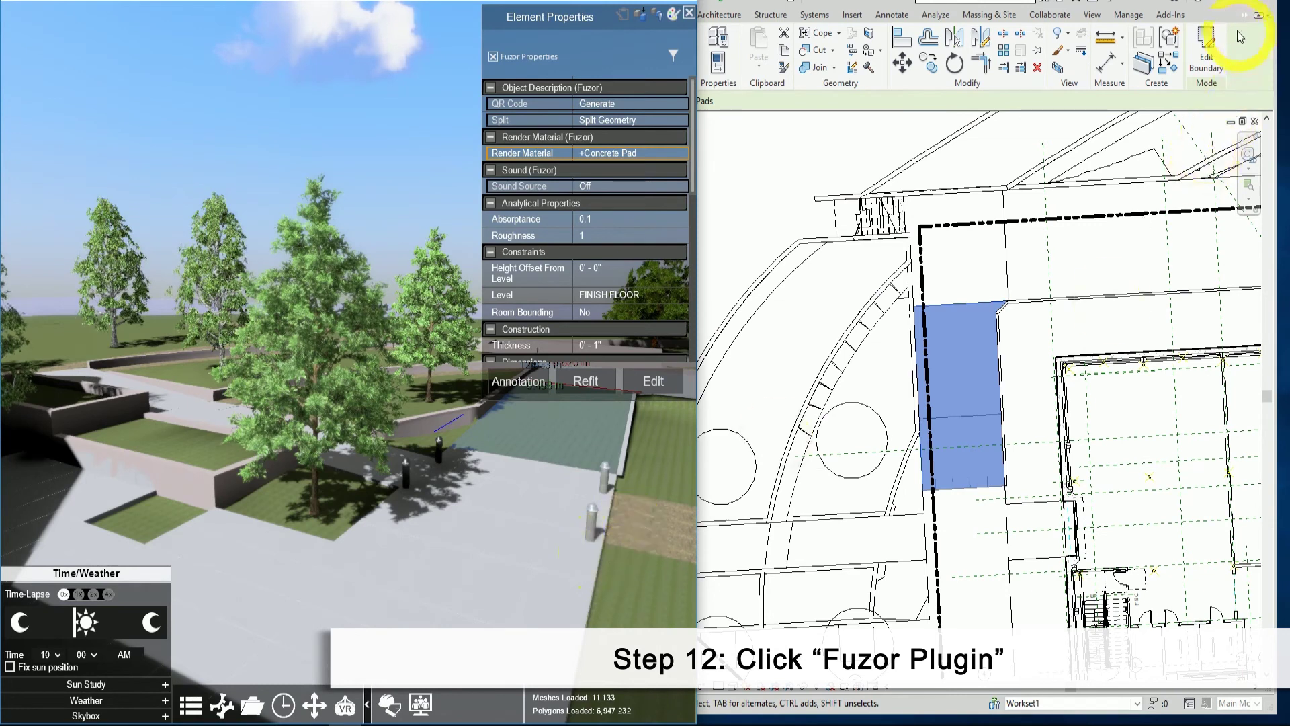
Request Sync Back in Revit and sync the two trees and four bollard lights.
{"action": "left_click", "coordinate": [1247, 18]}
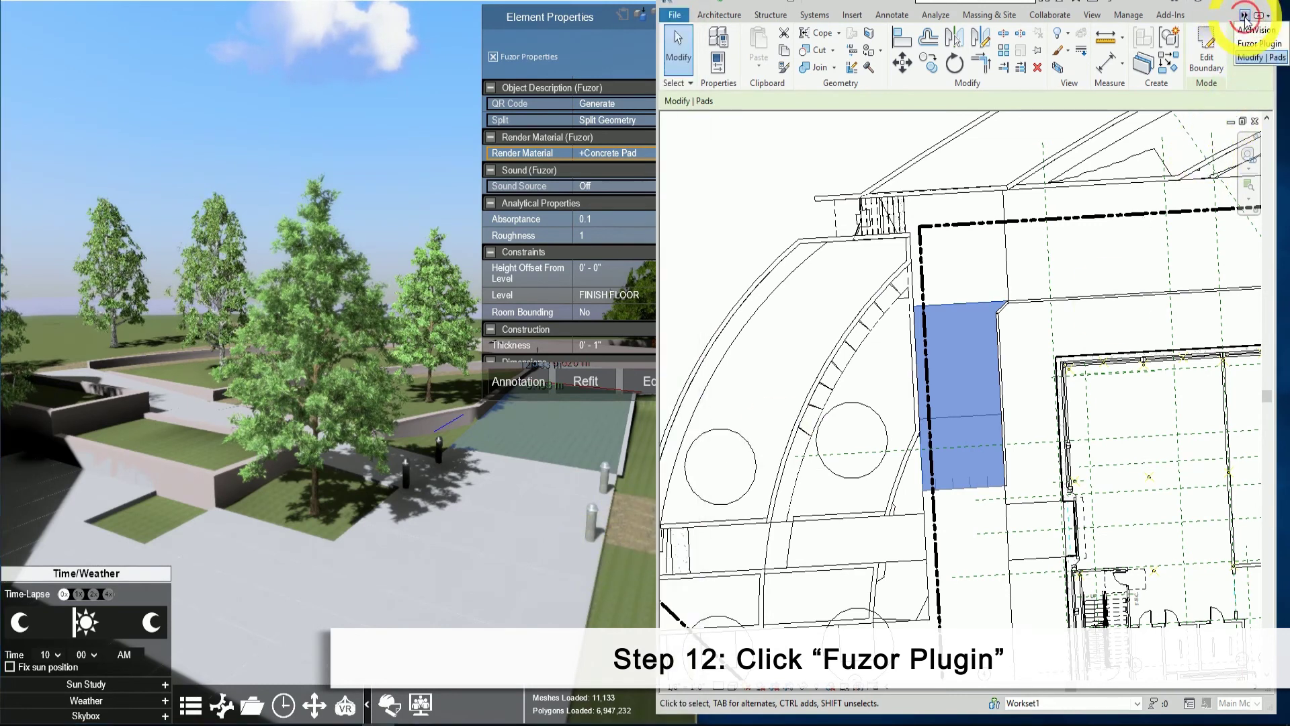
{"action": "left_click", "coordinate": [1258, 44]}
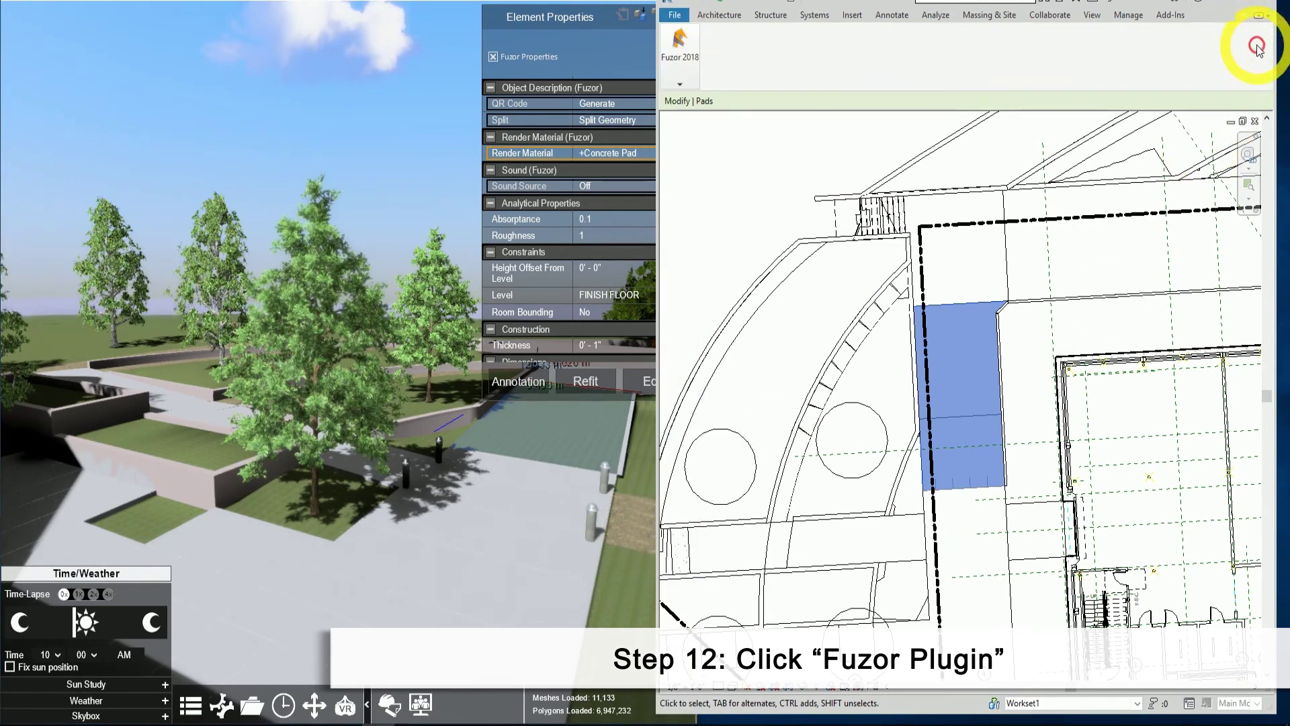
{"action": "left_click", "coordinate": [678, 86]}
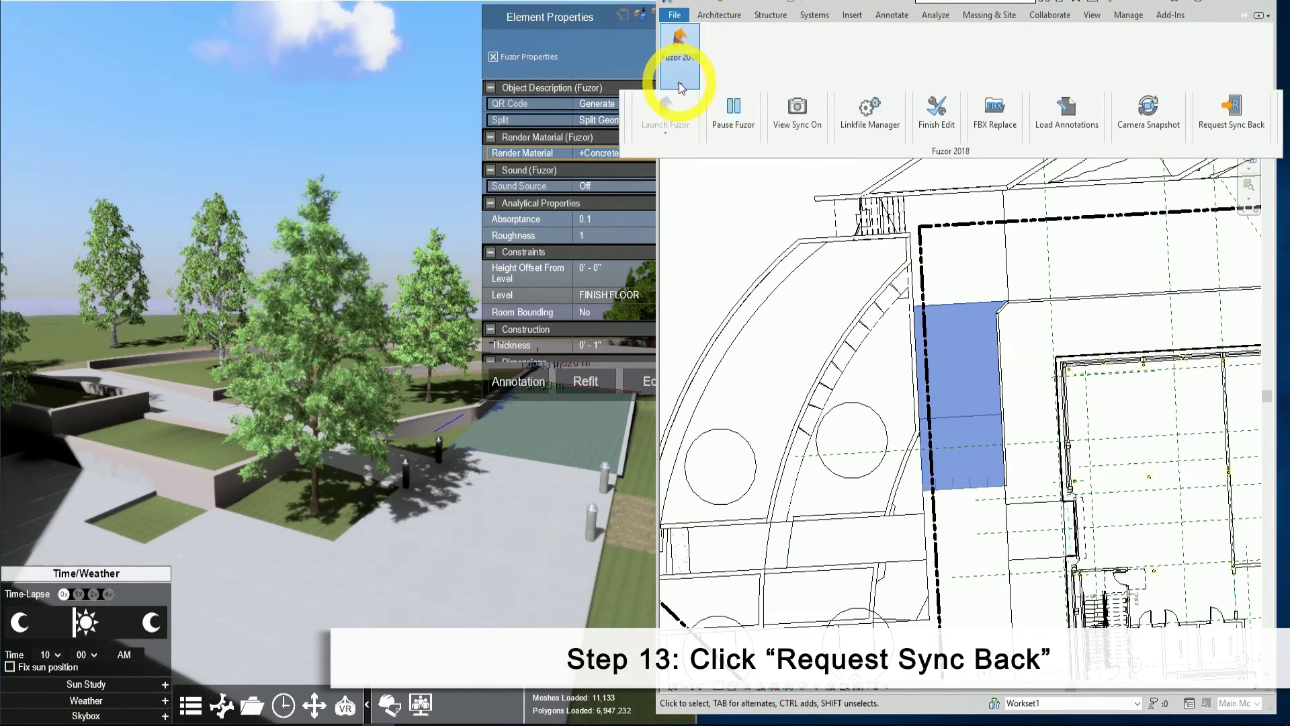
{"action": "left_click", "coordinate": [1207, 123]}
{"action": "mouse_move", "coordinate": [586, 140]}
{"action": "left_mouse_down"}
{"action": "mouse_move", "coordinate": [583, 264]}
{"action": "mouse_move", "coordinate": [594, 132]}
{"action": "left_mouse_up"}
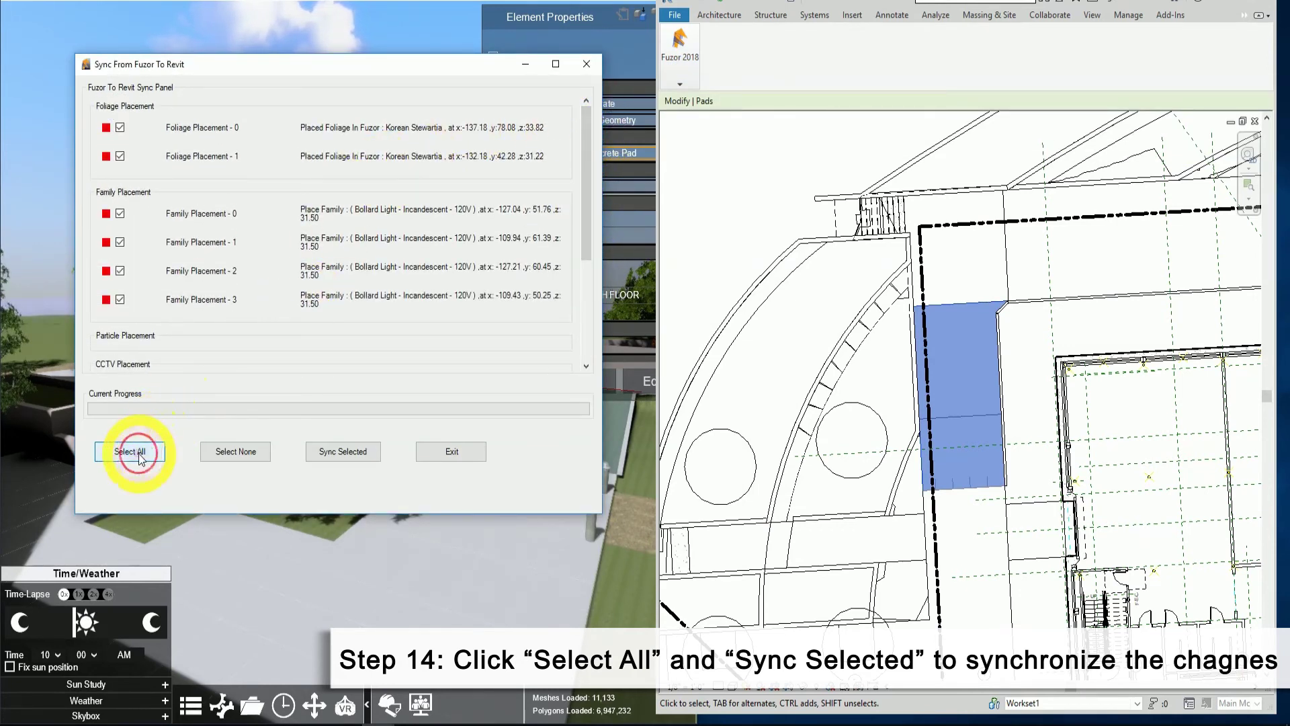
{"action": "left_click", "coordinate": [347, 451]}
{"action": "left_click", "coordinate": [349, 457]}
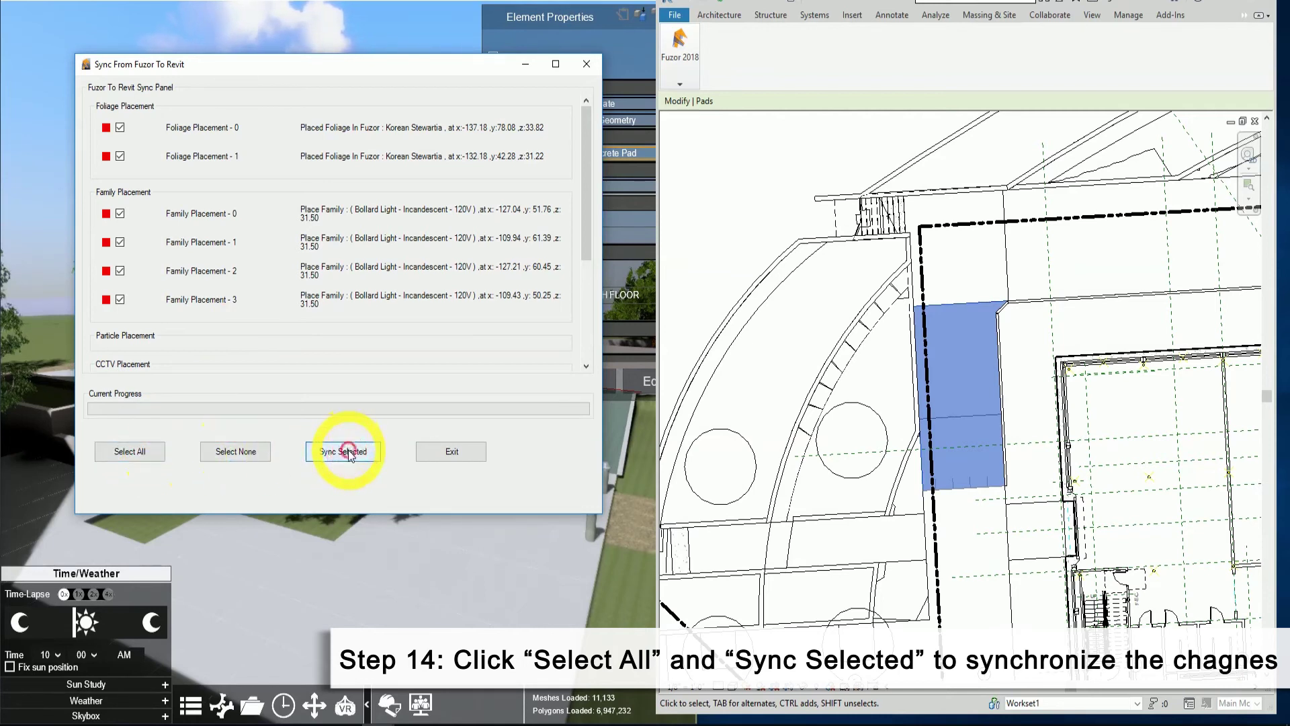